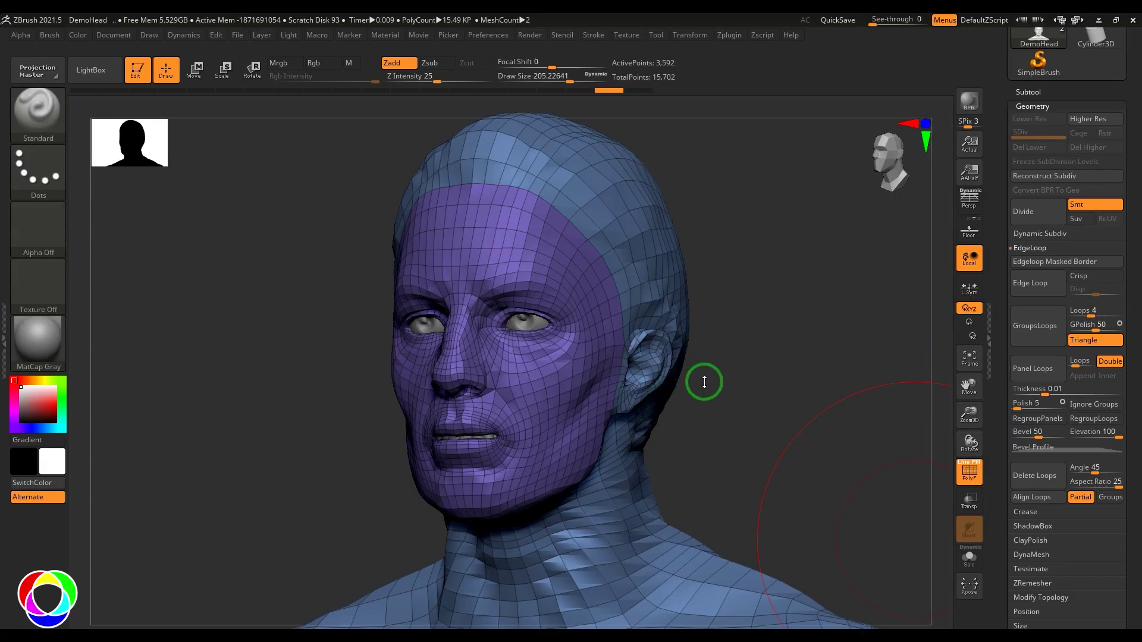
left_click_drag(793, 391, 783, 392)
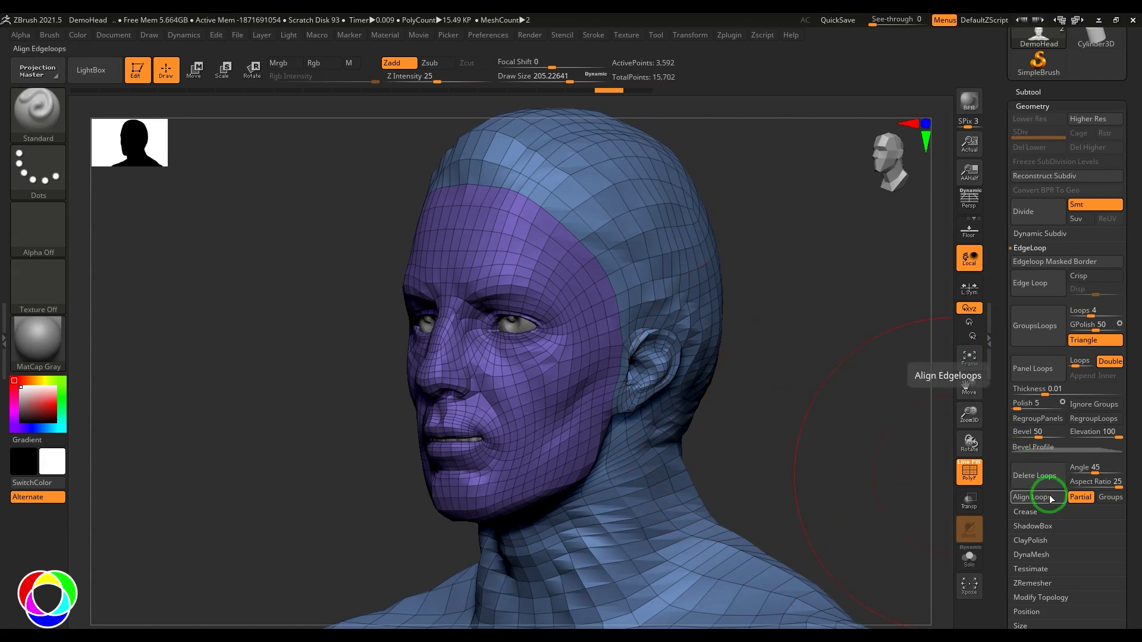
left_click_drag(818, 412, 828, 422)
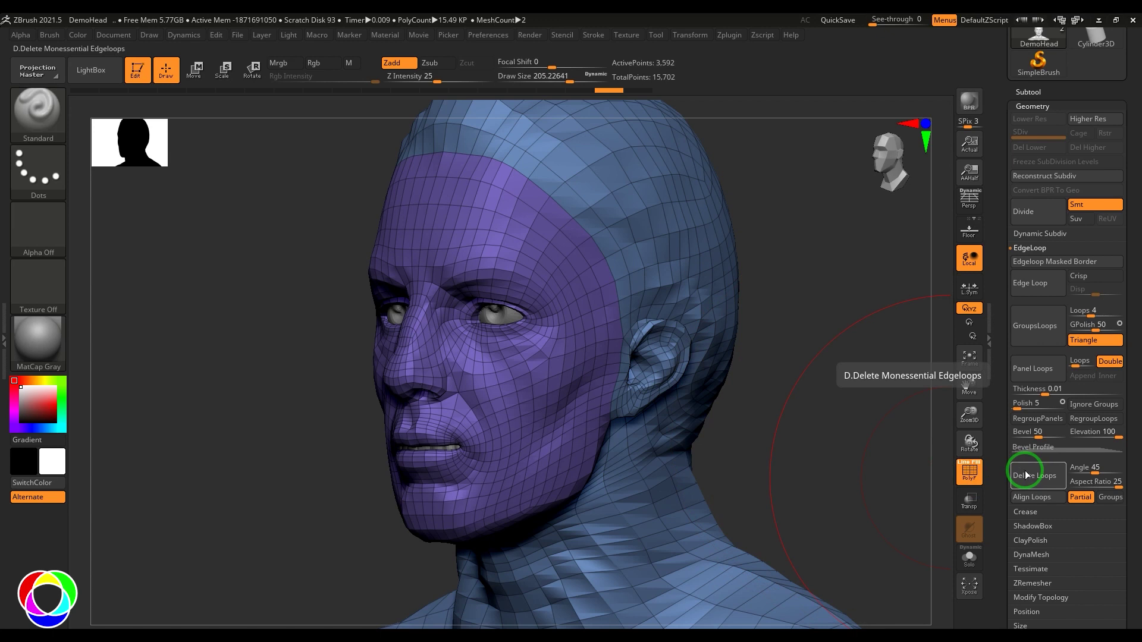
scroll(780, 416, "down", 3)
scroll(775, 406, "up", 1)
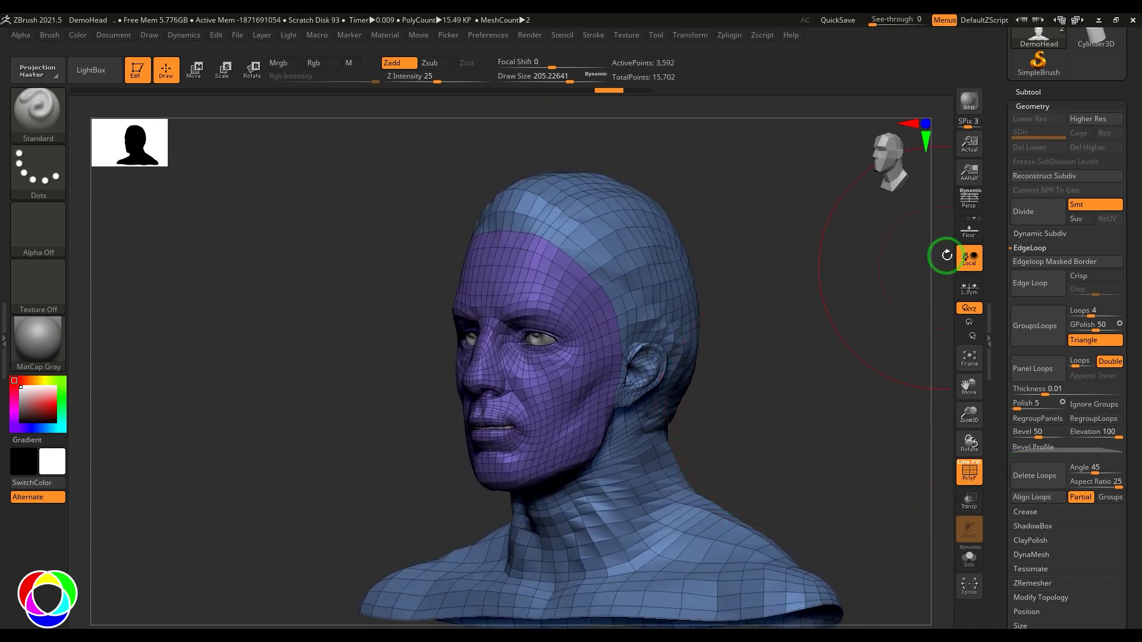
Switch to the Cylinder3D tool, convert it to a PolyMesh3D and open its Geometry settings.
left_click(1041, 106)
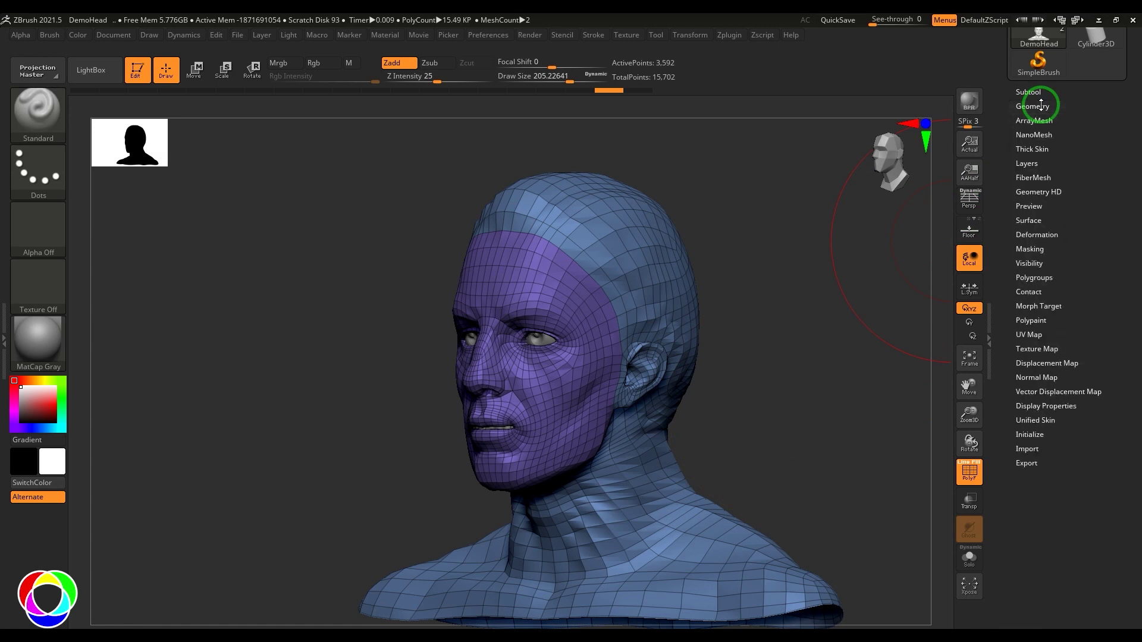
left_click_drag(1042, 105, 1088, 207)
left_click(1096, 138)
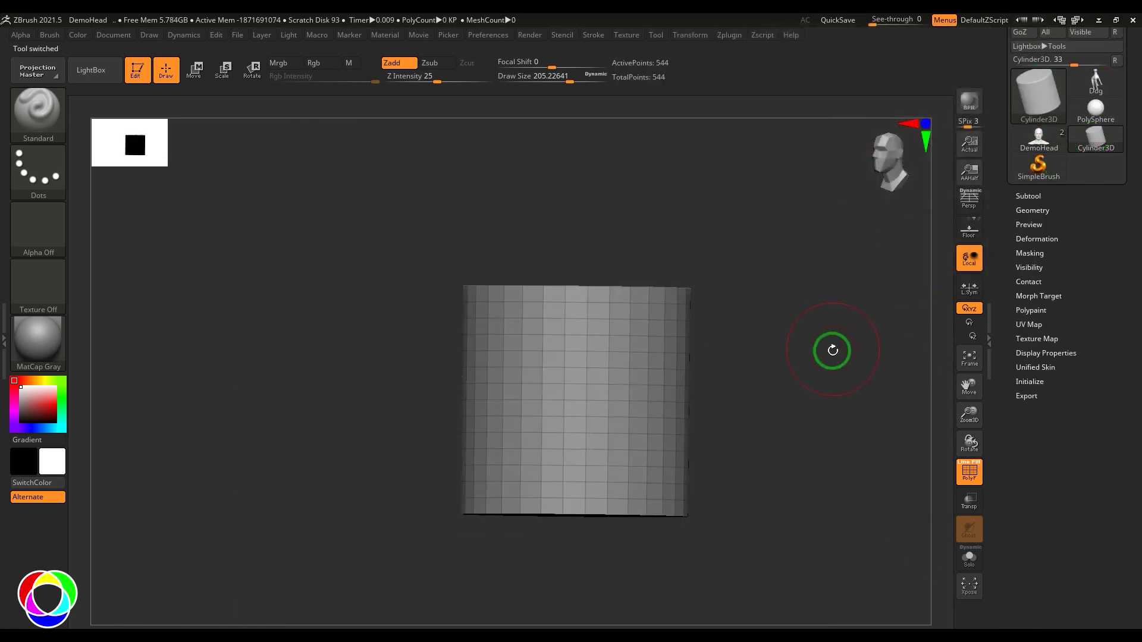
left_click_drag(1112, 286, 1121, 388)
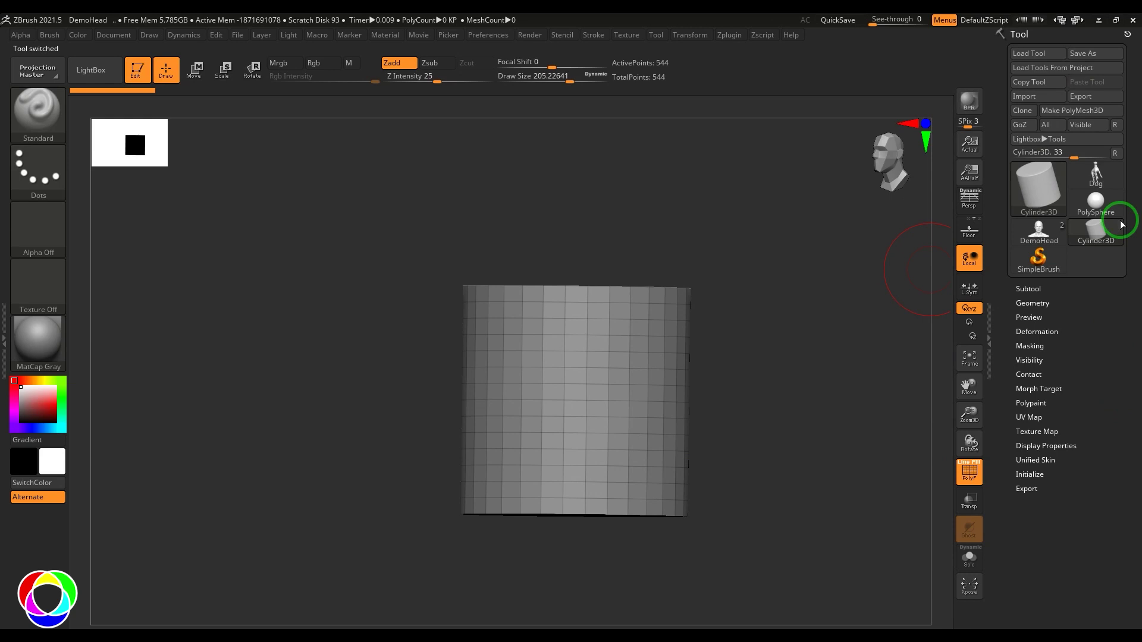
left_click(1087, 111)
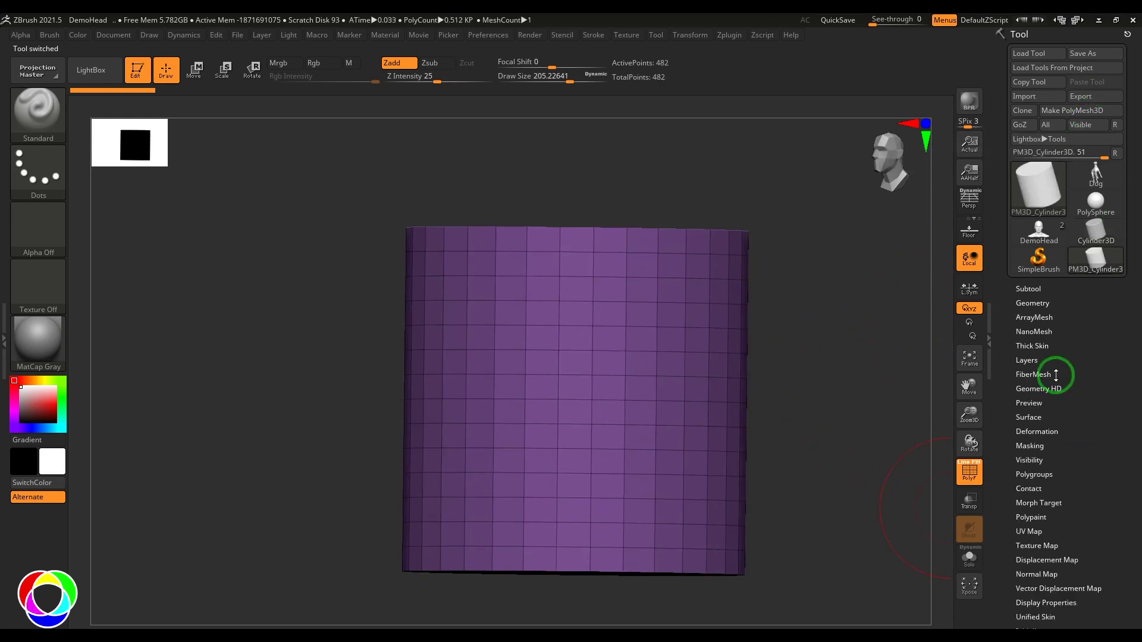
left_click(1038, 302)
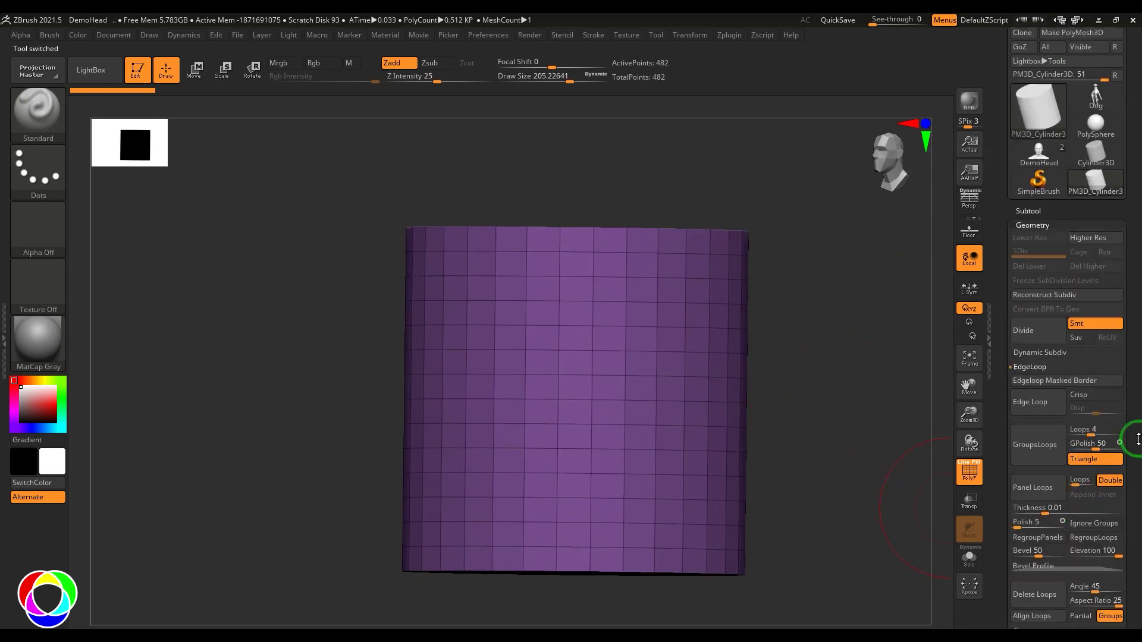
scroll(1129, 439, "down", 5)
Try Delete Loops on the cylinder with Angle 45 and Aspect Ratio 25, and undo the deletion.
left_click(1031, 438)
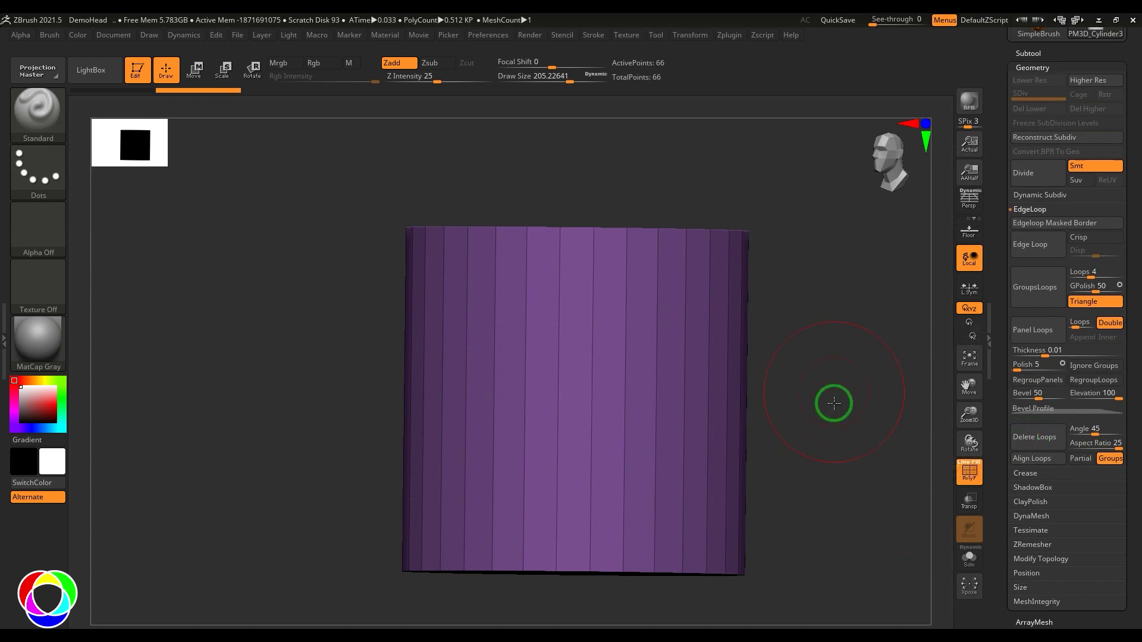
left_click_drag(832, 402, 810, 405)
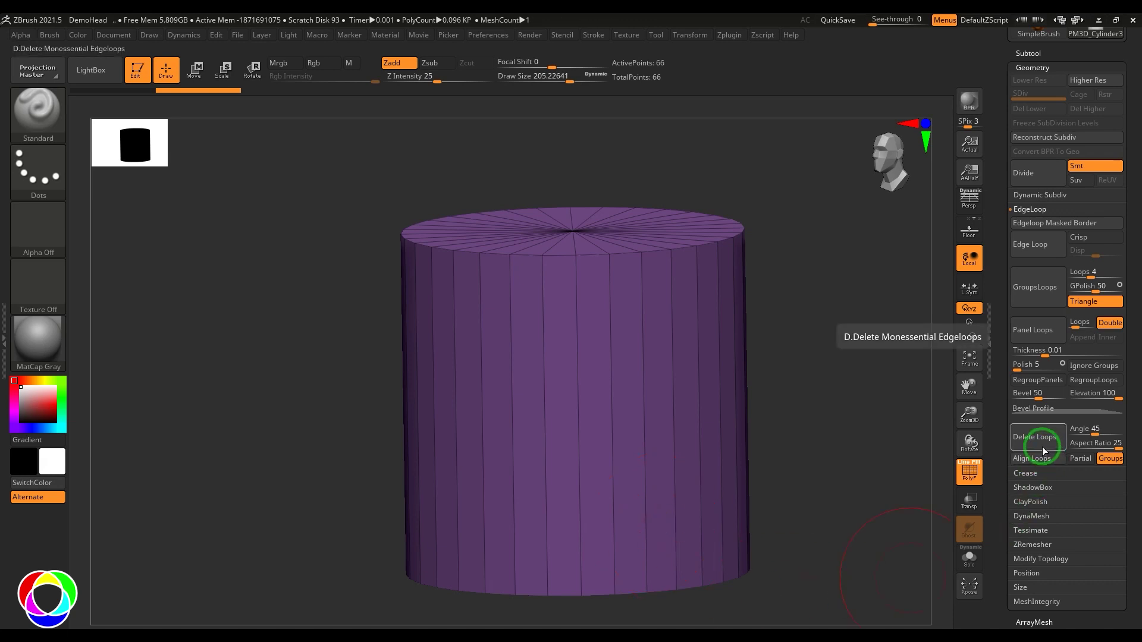
left_click(1096, 429)
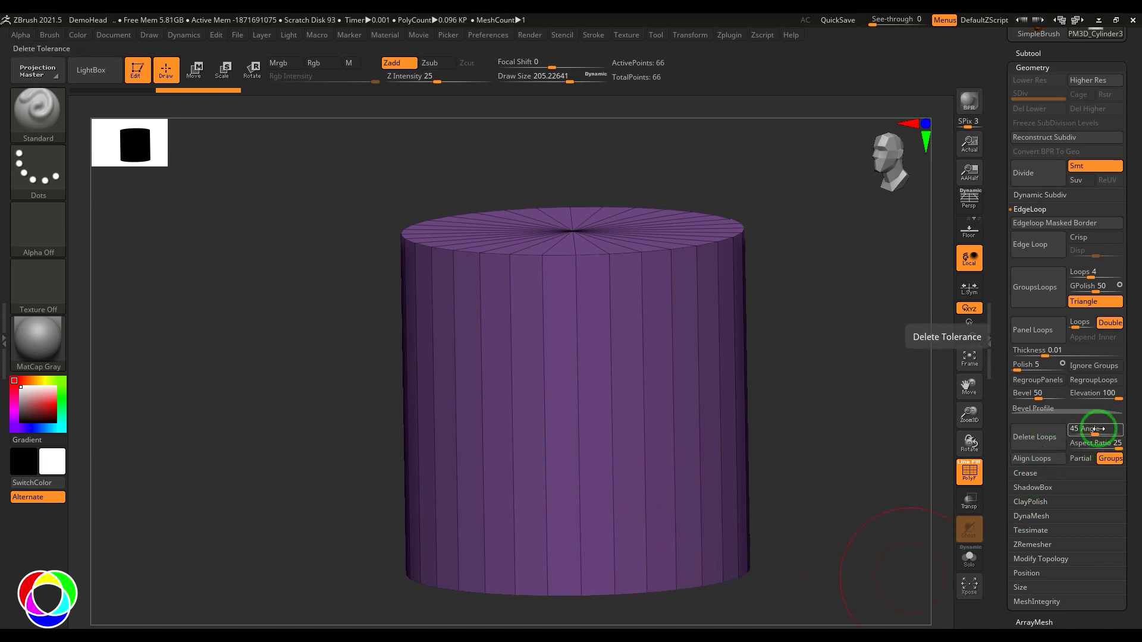
left_click_drag(816, 449, 827, 457, "alt")
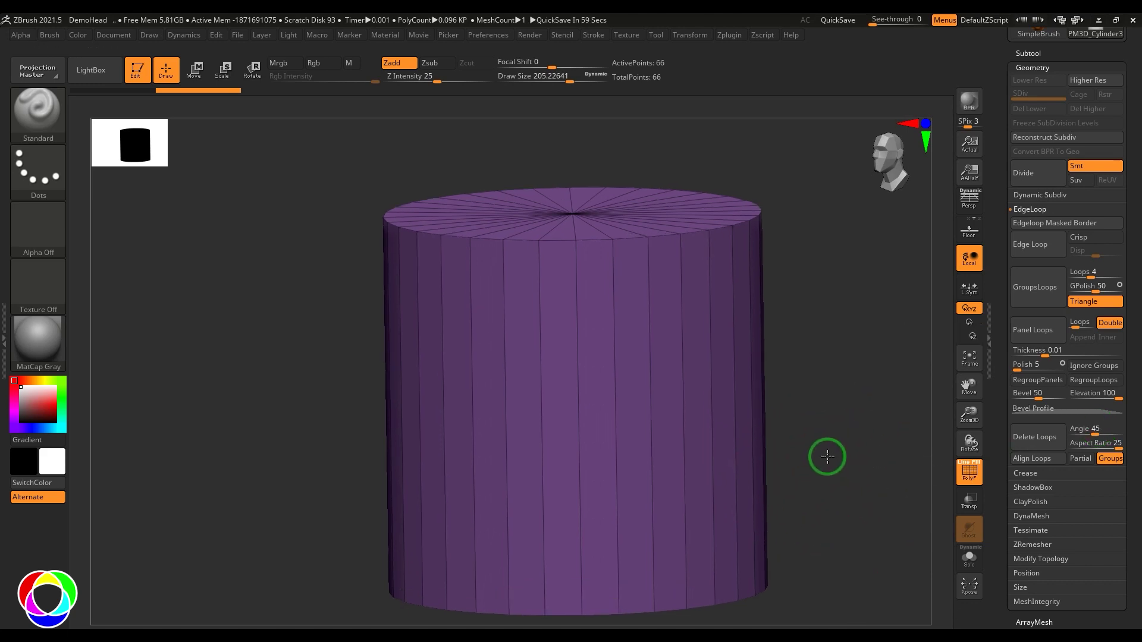
key("ctrl+z")
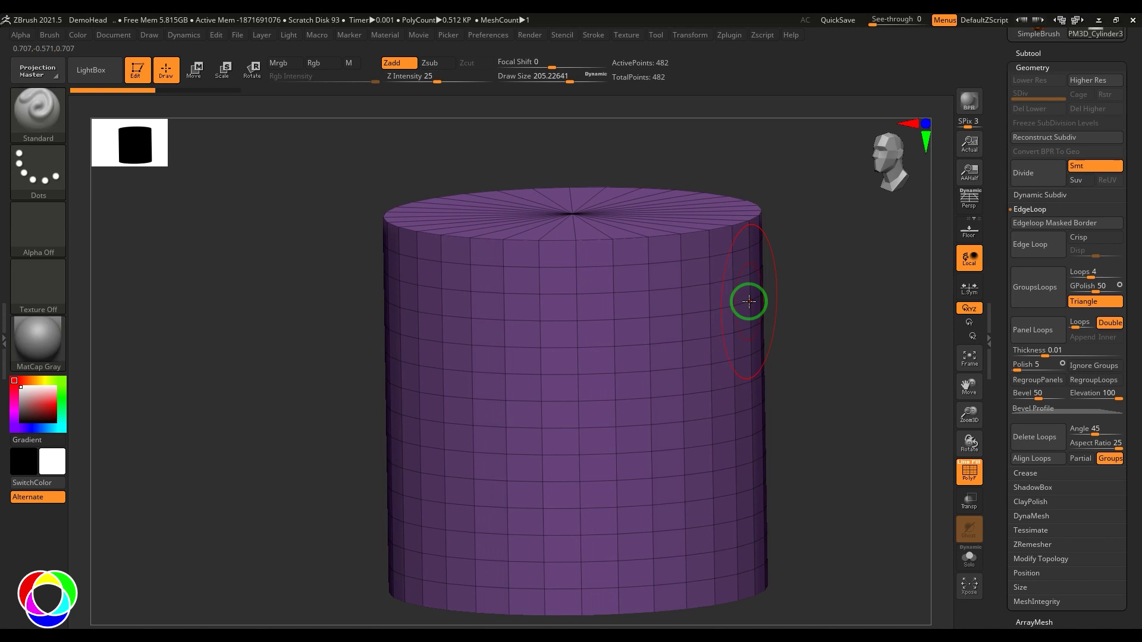
Pull a pointed bump outward from the upper right side of the cylinder with the Move brush.
key("b")
key("m")
key("v")
mouse_move(748, 299)
left_mouse_down()
mouse_move(828, 308)
mouse_move(862, 332)
mouse_move(821, 295)
left_mouse_up()
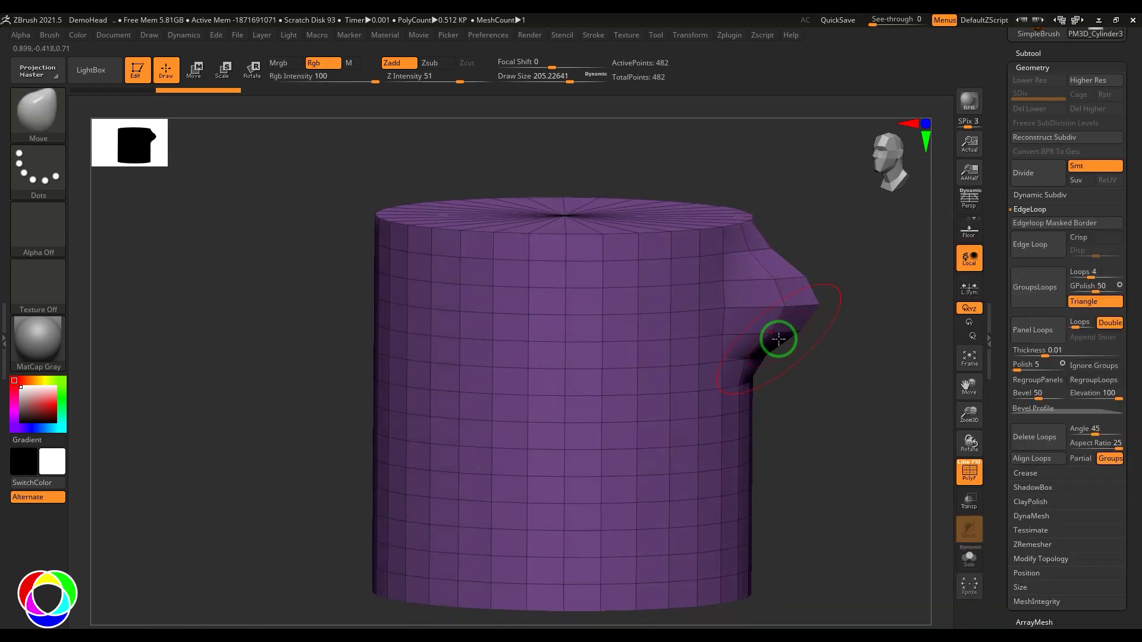
Set the Delete Loops angle to 10, delete the deformed cylinder's nonessential edge loops, and undo the deletion.
left_click(1106, 433)
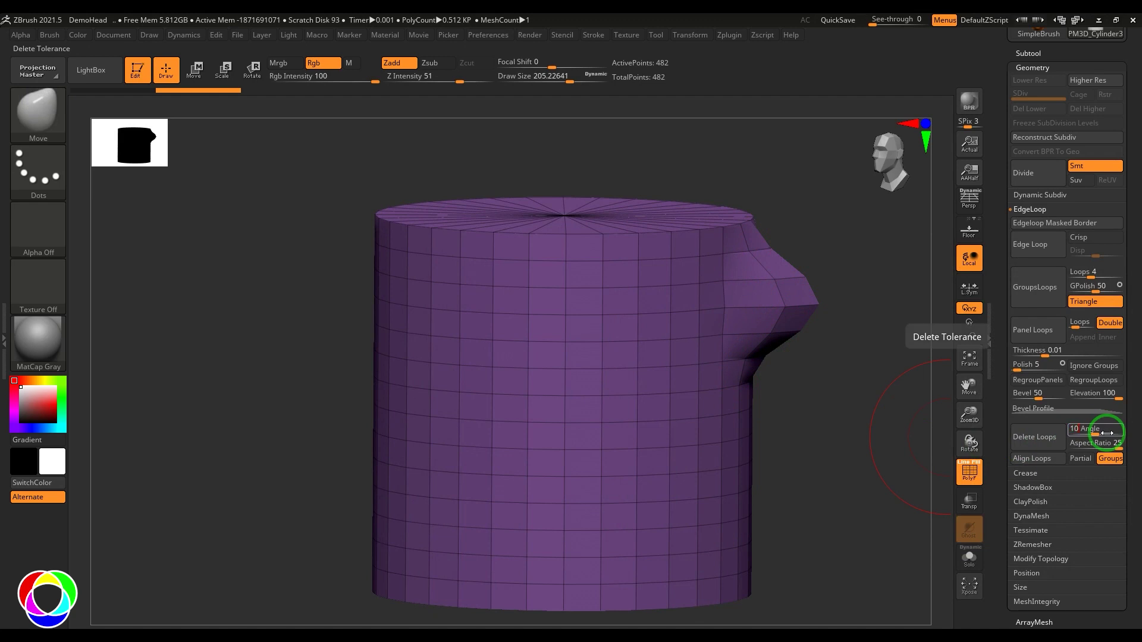
left_click(1032, 434)
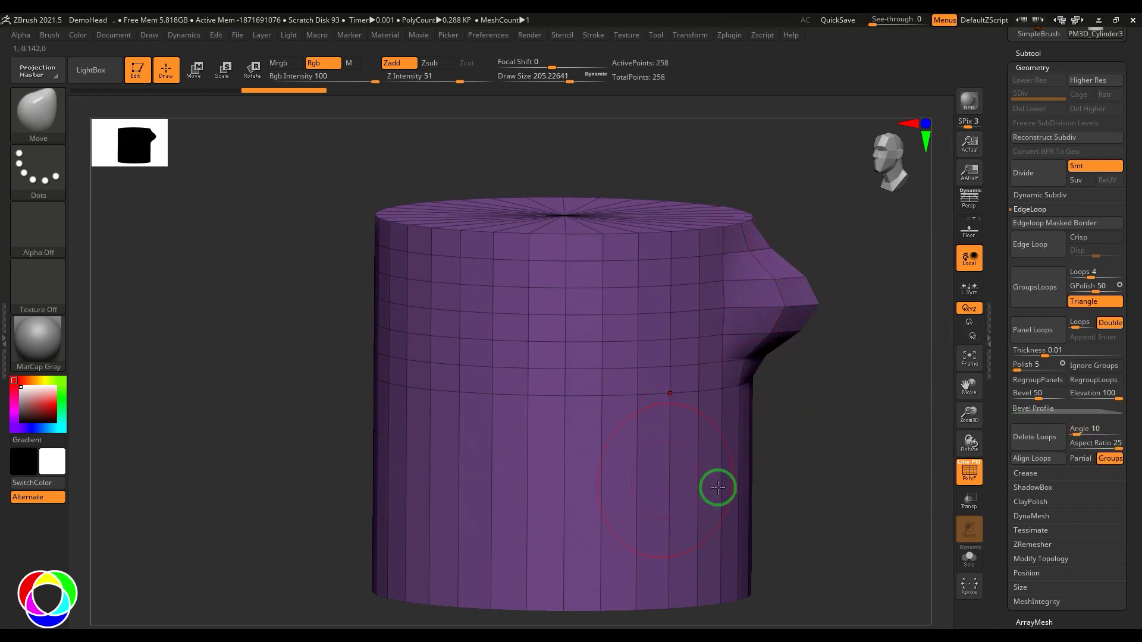
left_click(1091, 430)
key("ctrl+z")
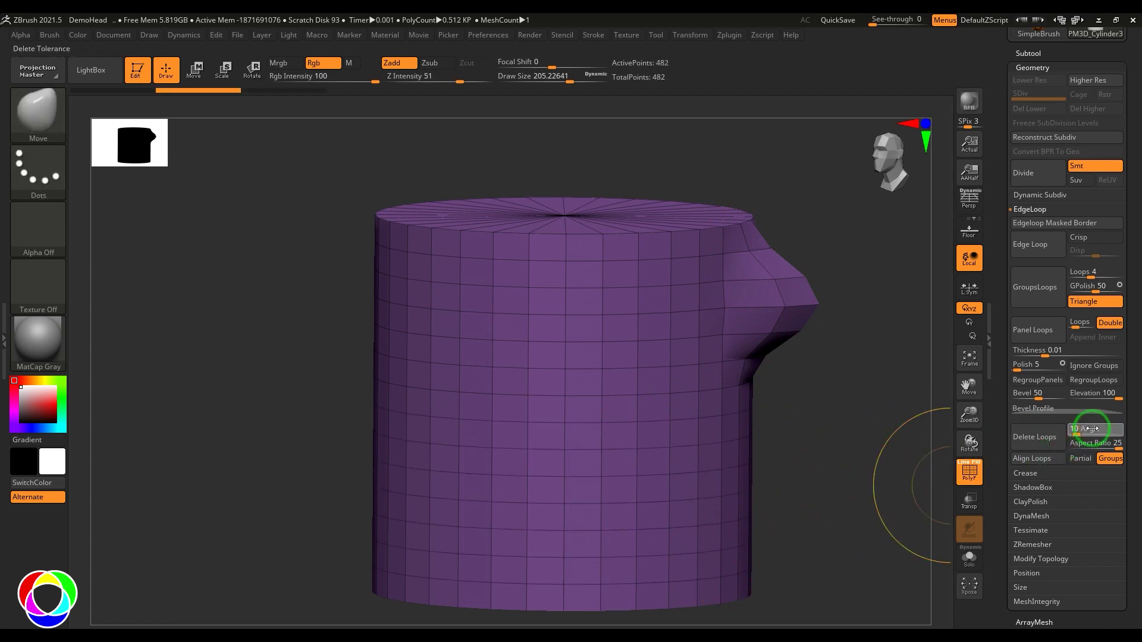
Try deleting the nonessential edge loops with Angle 55, inspect the simplified bump, and undo the deletion.
left_click(1032, 437)
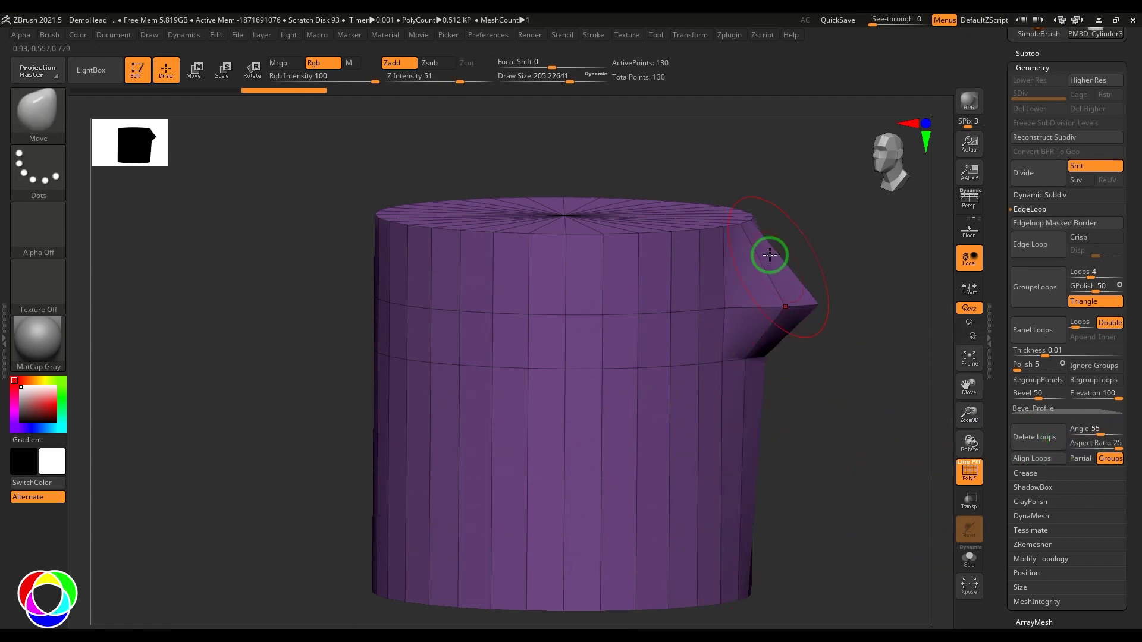
left_click_drag(849, 365, 762, 287)
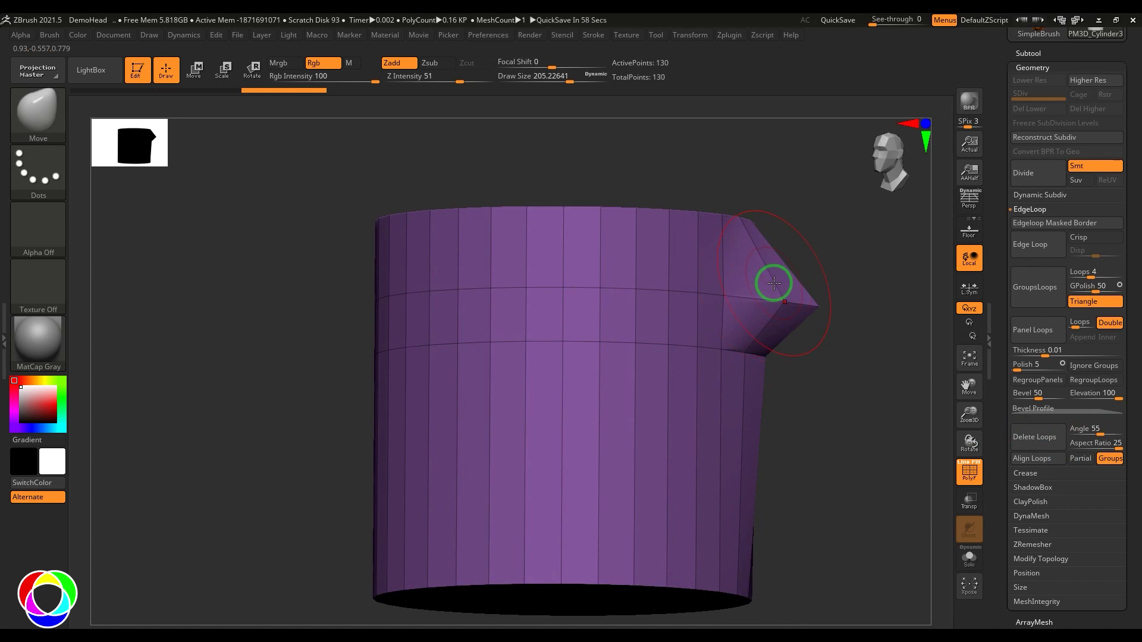
key("ctrl+z")
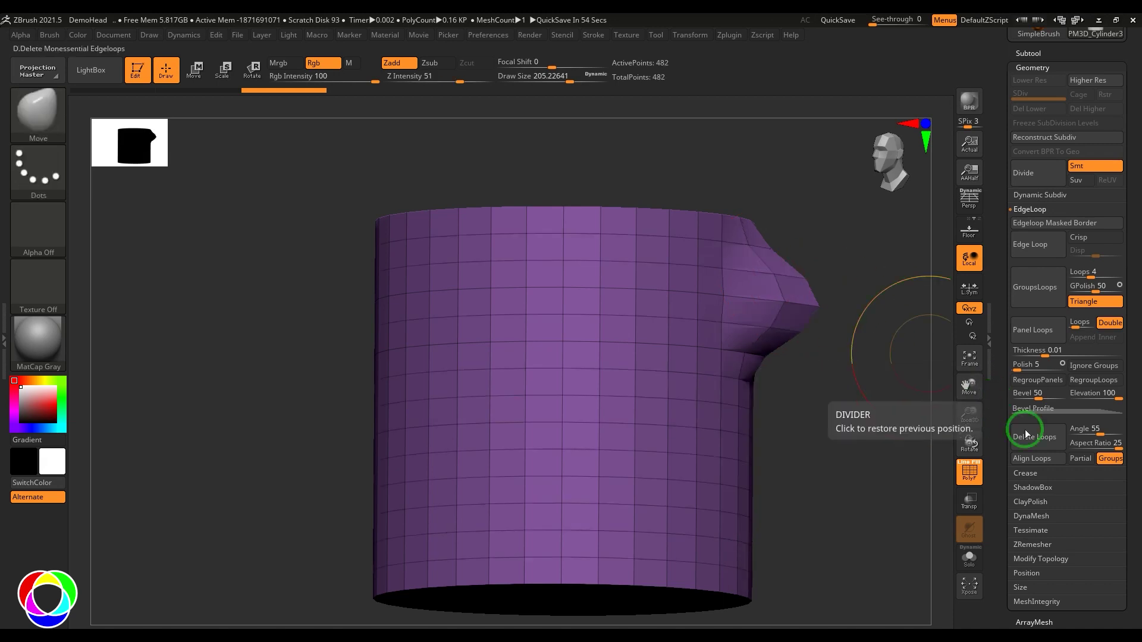
Raise the Delete Loops angle to 90, delete the nonessential edge loops, and undo the deletion.
left_click_drag(1098, 434, 1121, 432)
left_click(1035, 437)
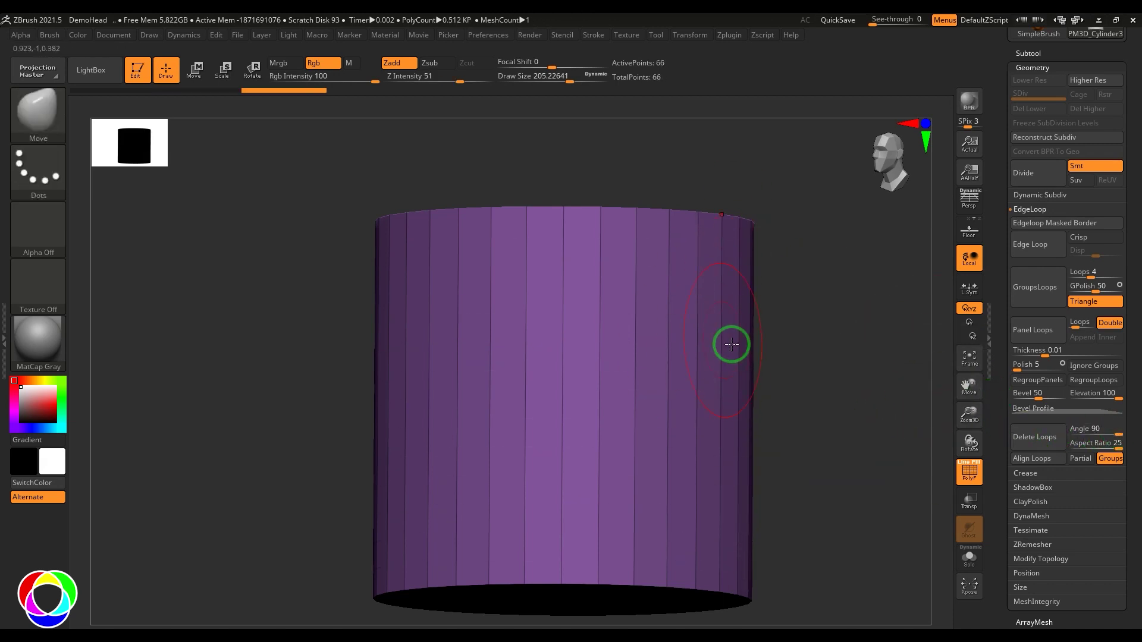
key("ctrl+z")
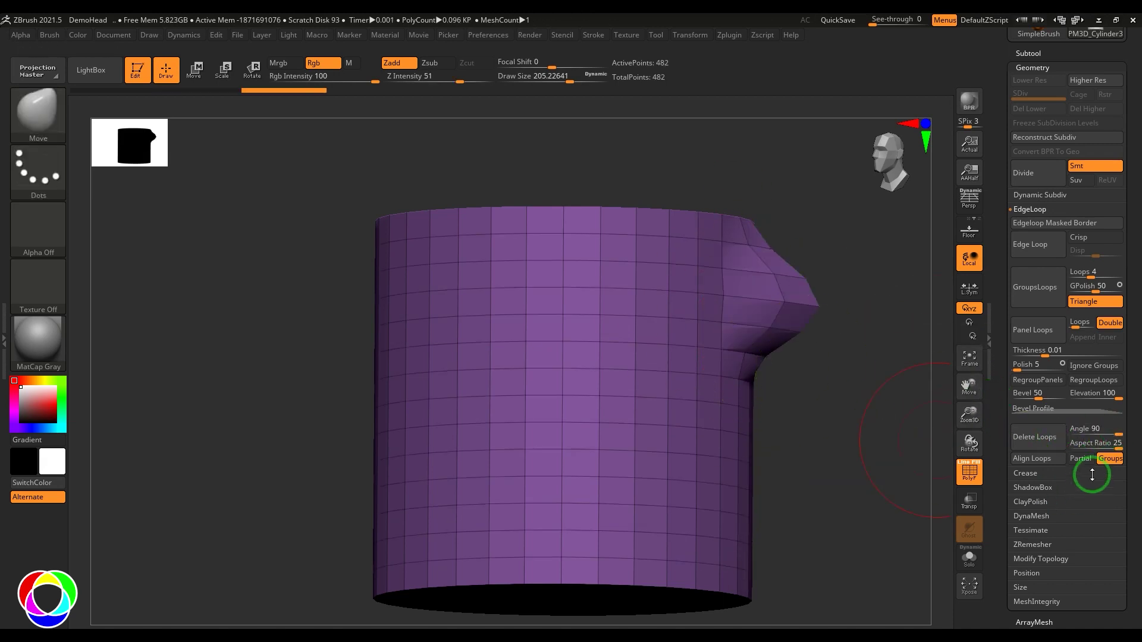
Set the Delete Loops angle tolerance to 40.
left_click(1098, 432)
type("40")
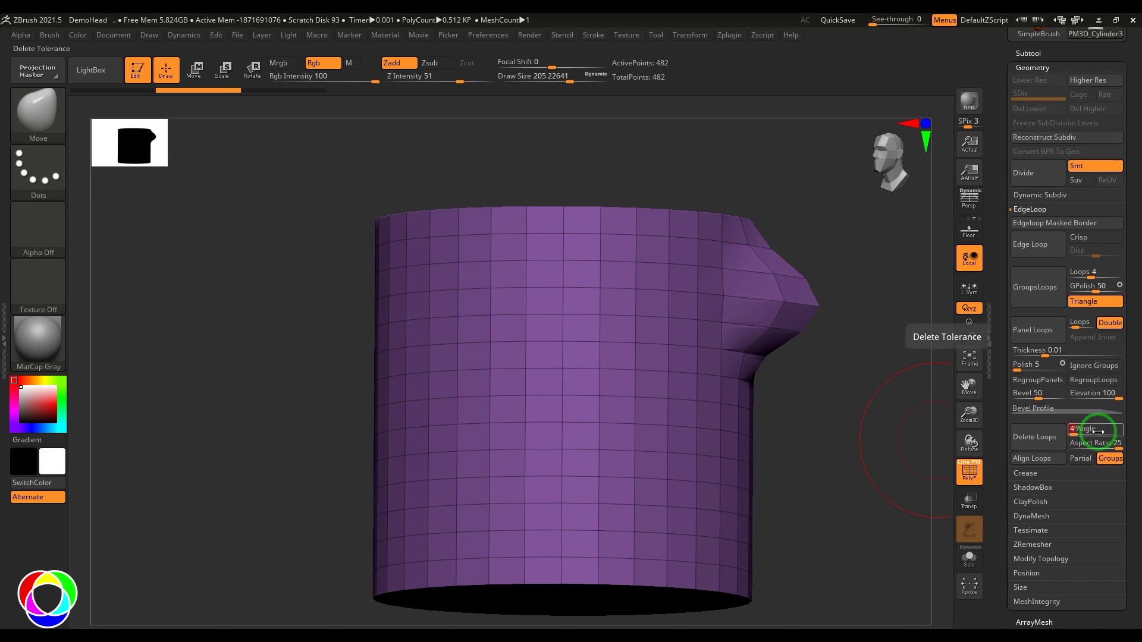
key("Return")
mouse_move(854, 447)
left_mouse_down()
mouse_move(849, 464)
mouse_move(848, 454)
left_mouse_up()
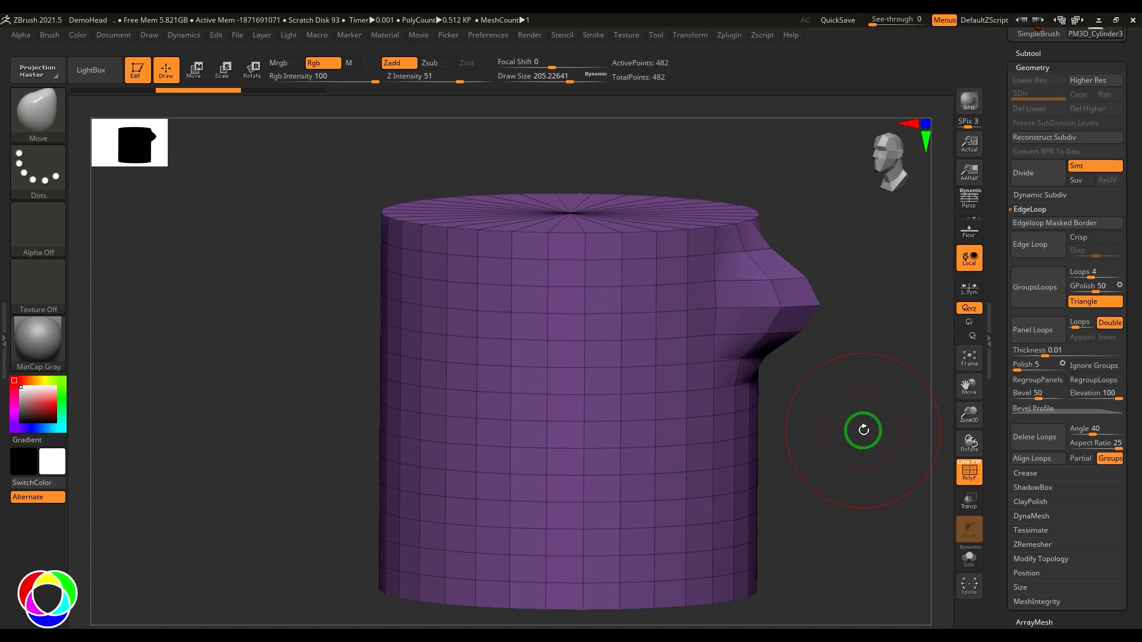
Set the Delete Loops angle back to 10, delete the nonessential loops, inspect the edge flow below the bump, and undo the deletion.
left_click(1098, 432)
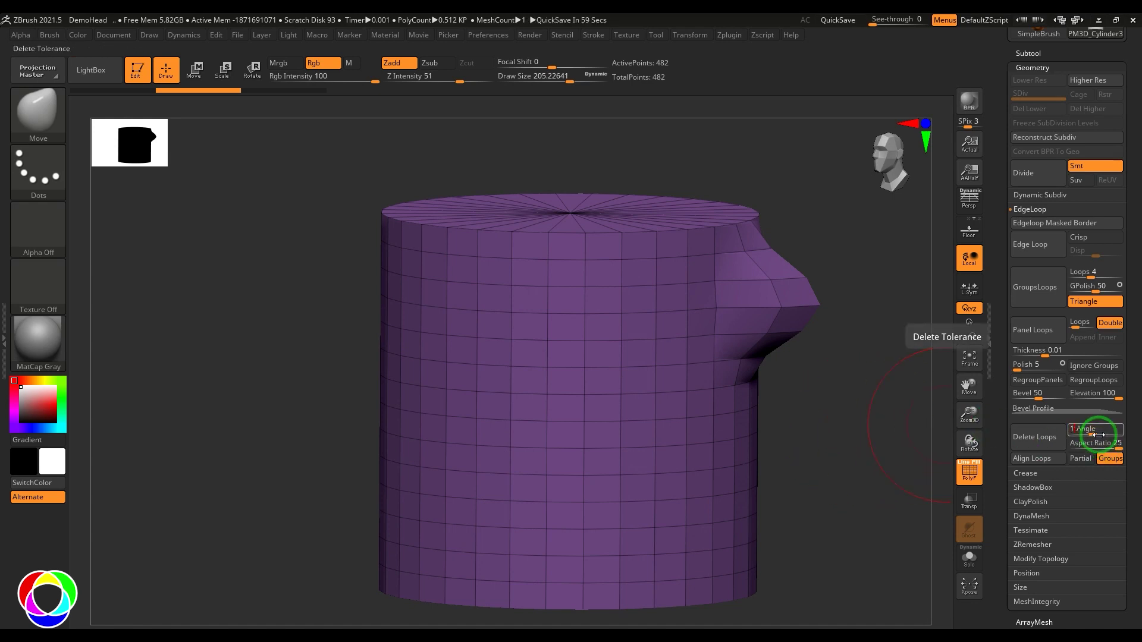
key("Return")
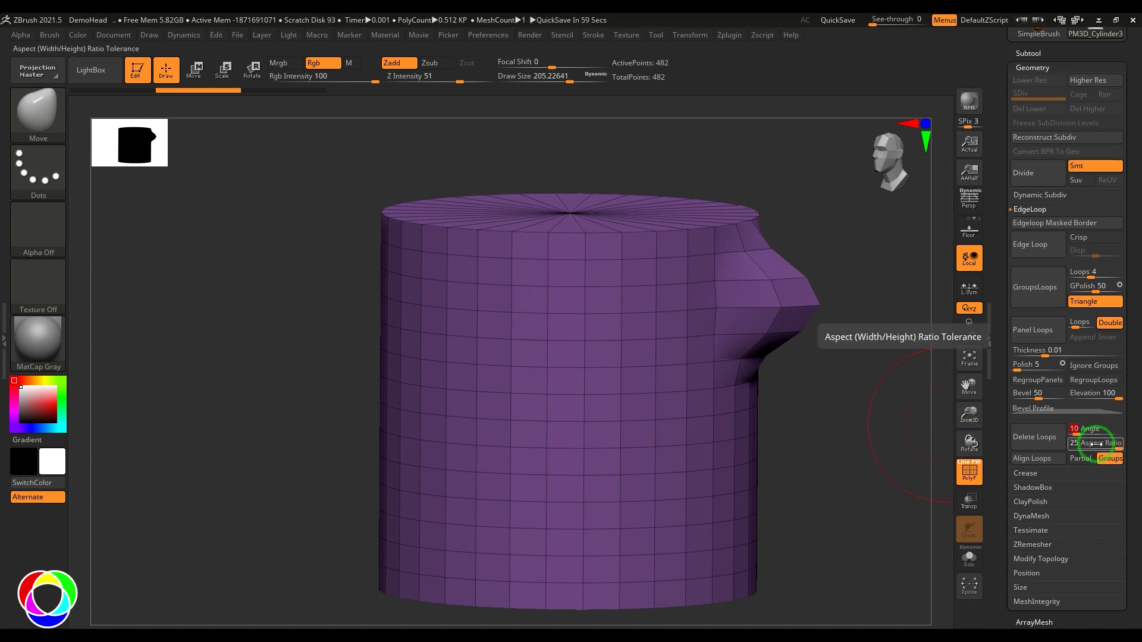
left_click(1044, 444)
left_click_drag(805, 475, 811, 398, "alt")
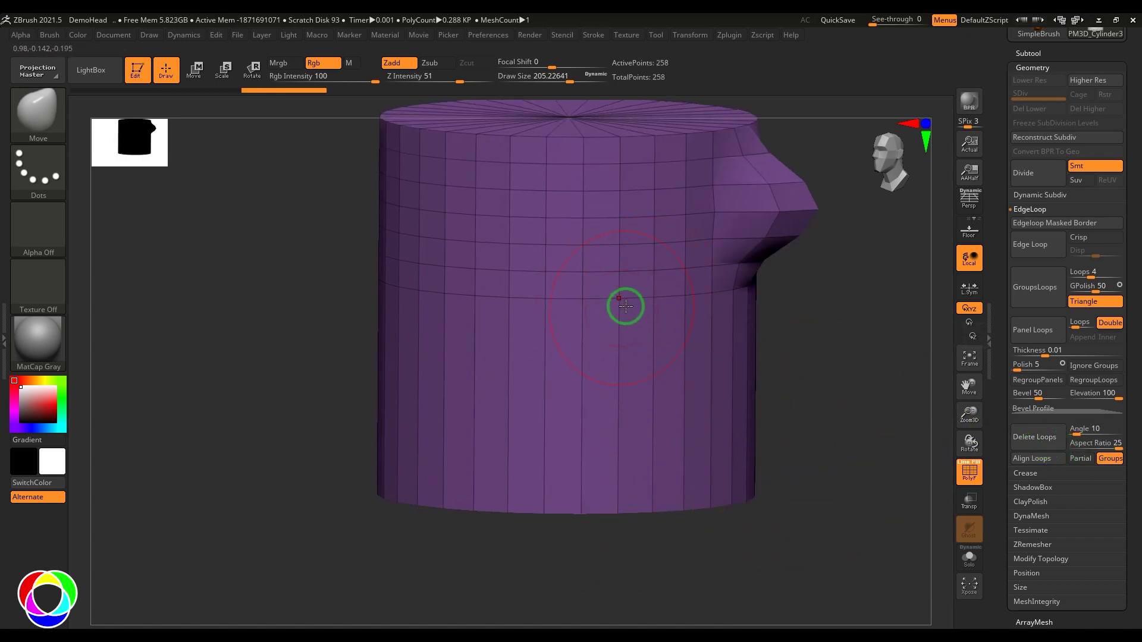
left_click_drag(867, 469, 866, 478, "alt")
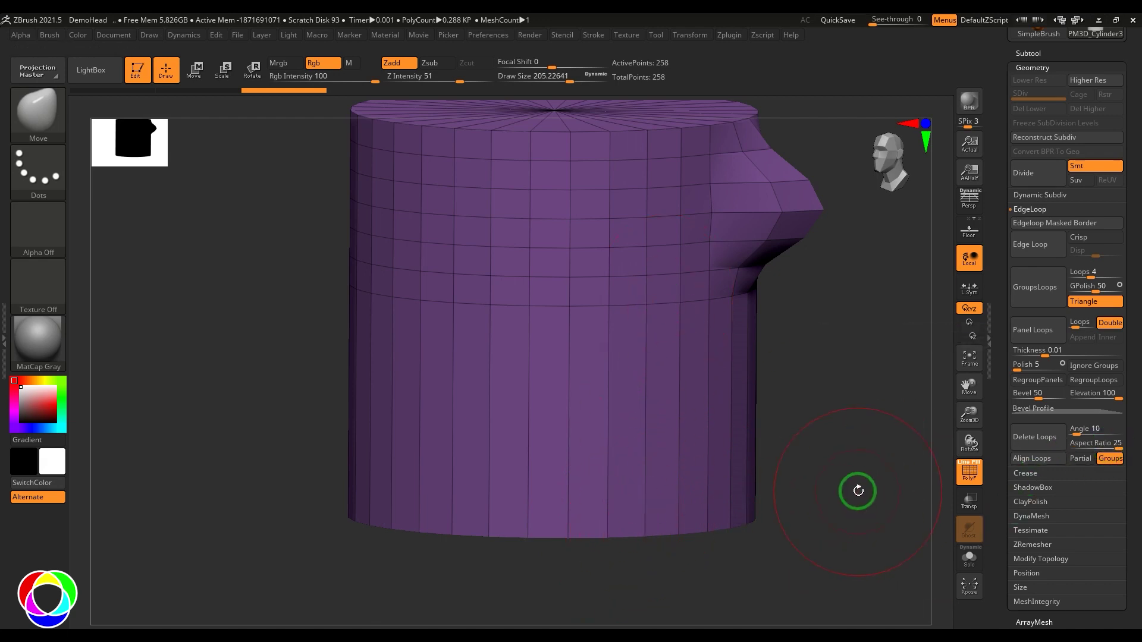
key("ctrl+z")
Set the Delete Loops aspect ratio to 1, delete the nonessential edge loops, and undo the deletion.
left_click(1095, 447)
type("1")
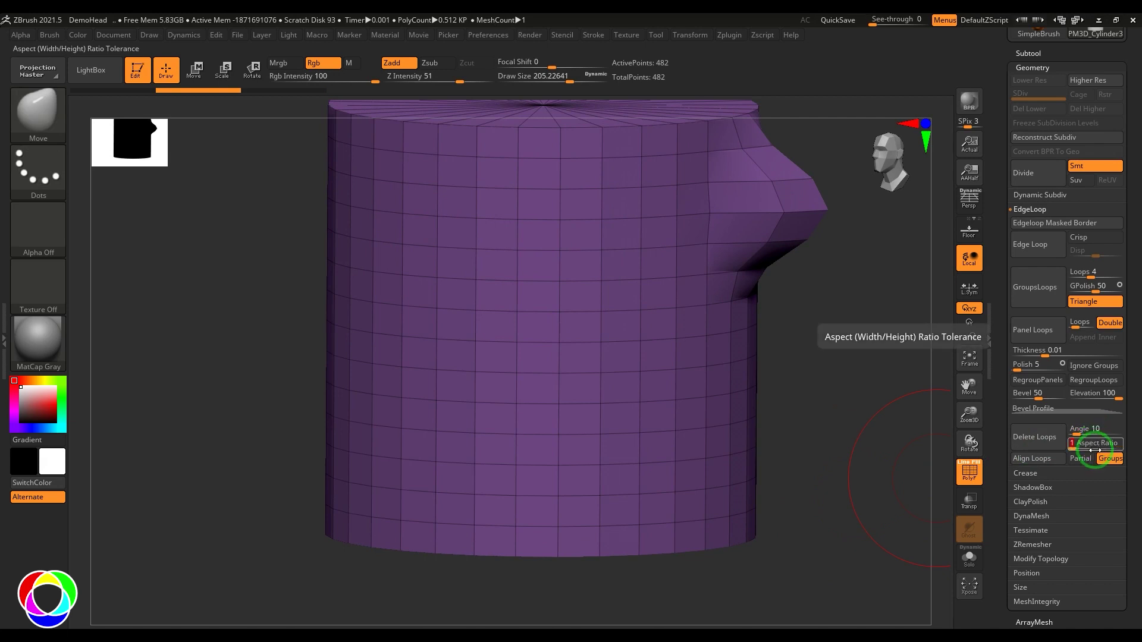
key("Return")
left_click(1034, 438)
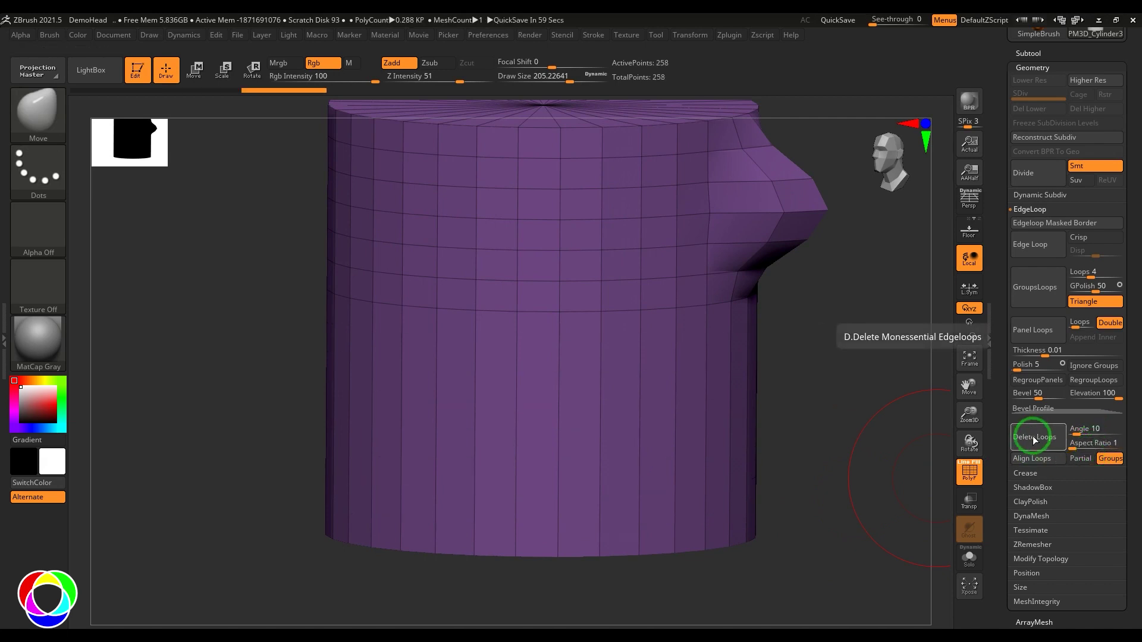
left_click_drag(855, 451, 859, 408)
key("ctrl+z")
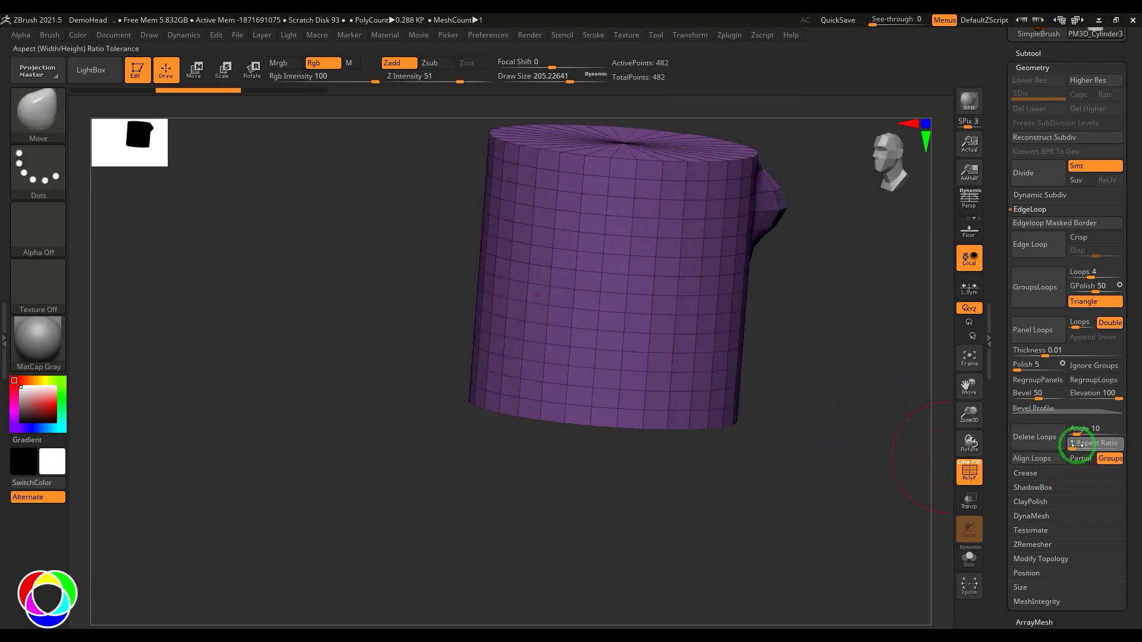
Delete the nonessential edge loops with the Aspect Ratio at 25, view the cylinder from several sides, and undo the deletion.
left_click(1042, 444)
left_click_drag(816, 427, 852, 356)
left_click_drag(852, 356, 814, 442, "alt")
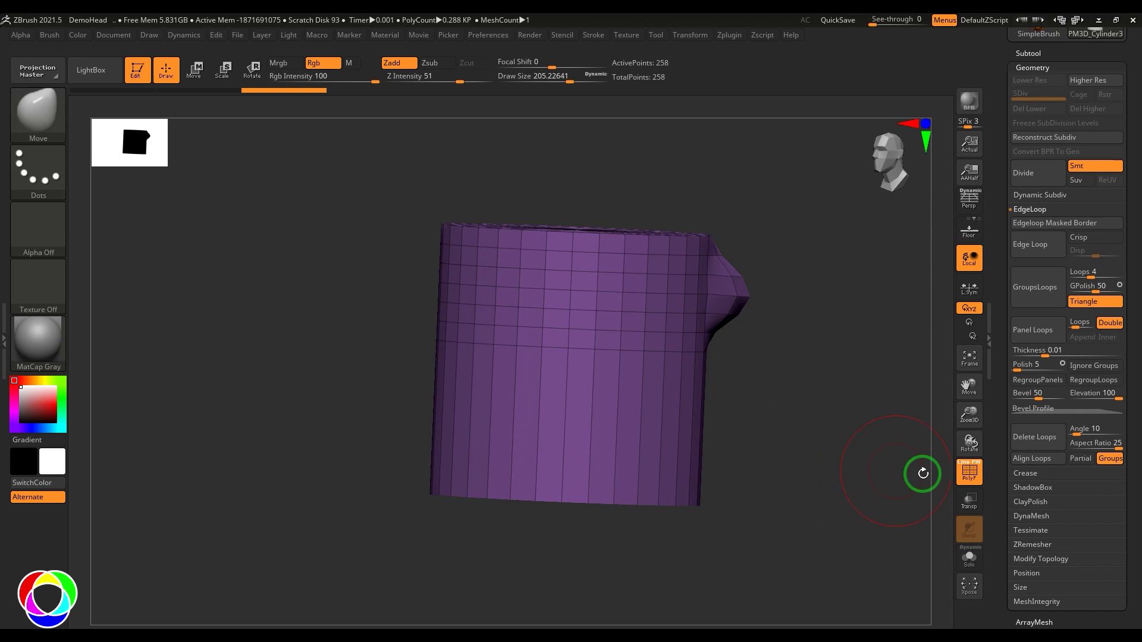
key("ctrl+z")
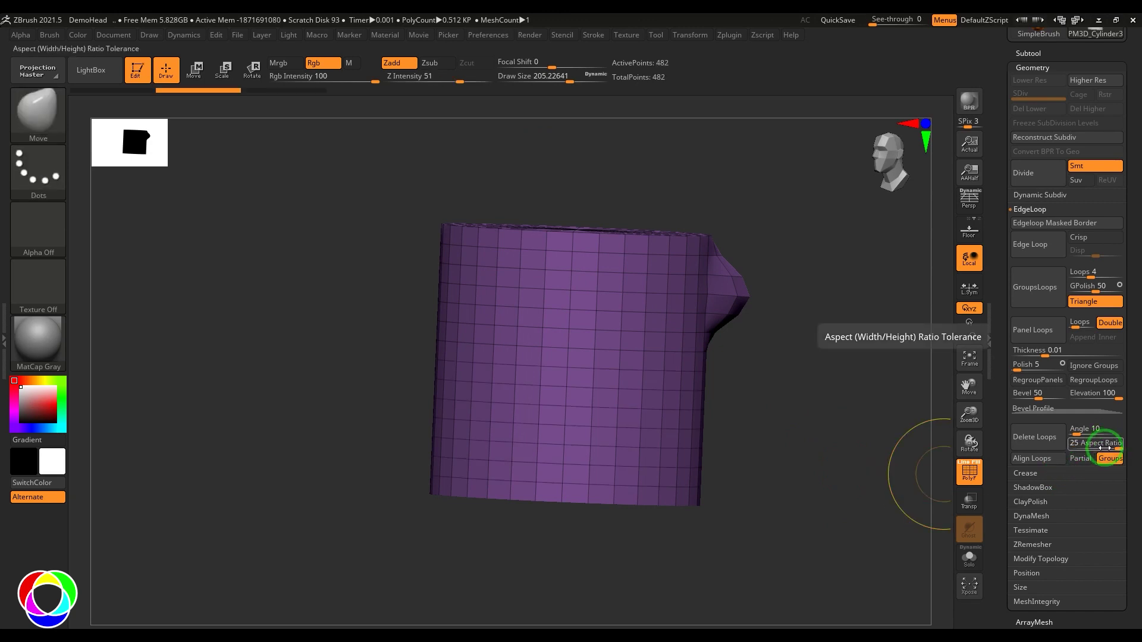
Switch the active tool back to the DemoHead model.
mouse_move(780, 428)
left_mouse_down("shift")
mouse_move(788, 410)
mouse_move(827, 414)
mouse_move(785, 410)
mouse_move(874, 462)
left_mouse_up("shift")
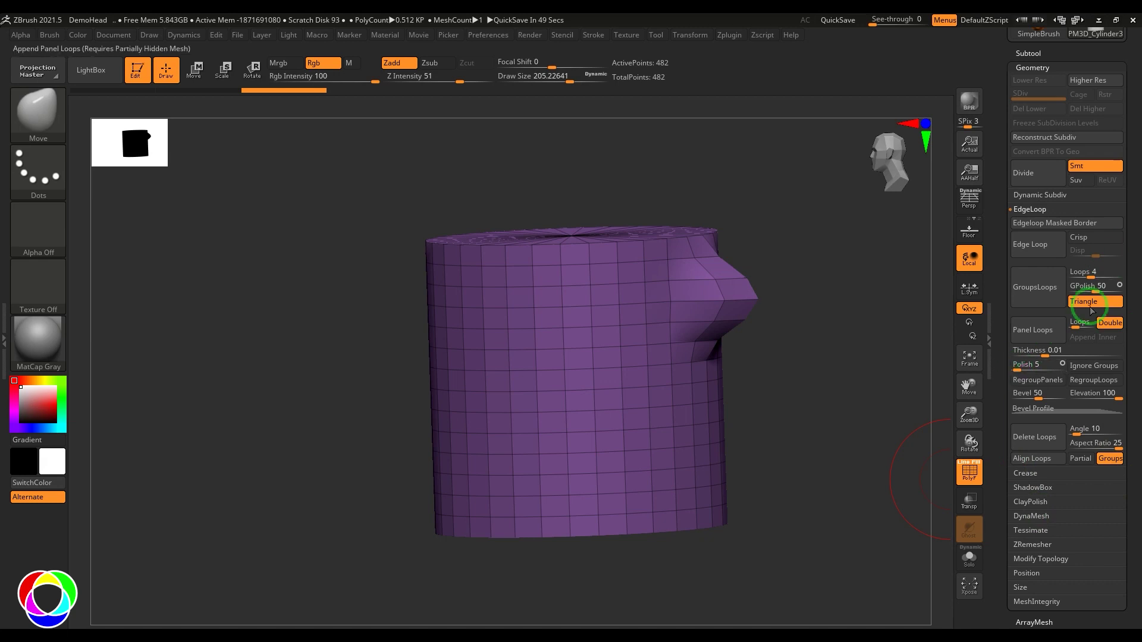
left_click_drag(1134, 253, 1137, 350)
left_click(1047, 224)
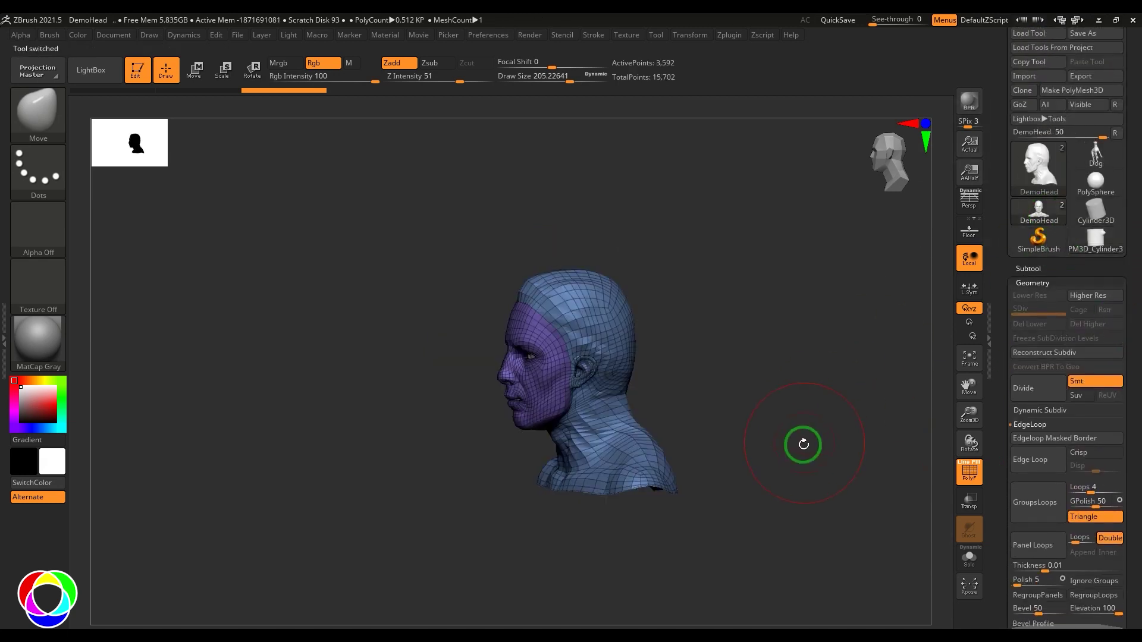
Delete the nonessential edge loops on the demo head at Angle 45 and Aspect Ratio 25, inspect the neck, and undo; repeat the comparison once.
left_click_drag(803, 444, 828, 440)
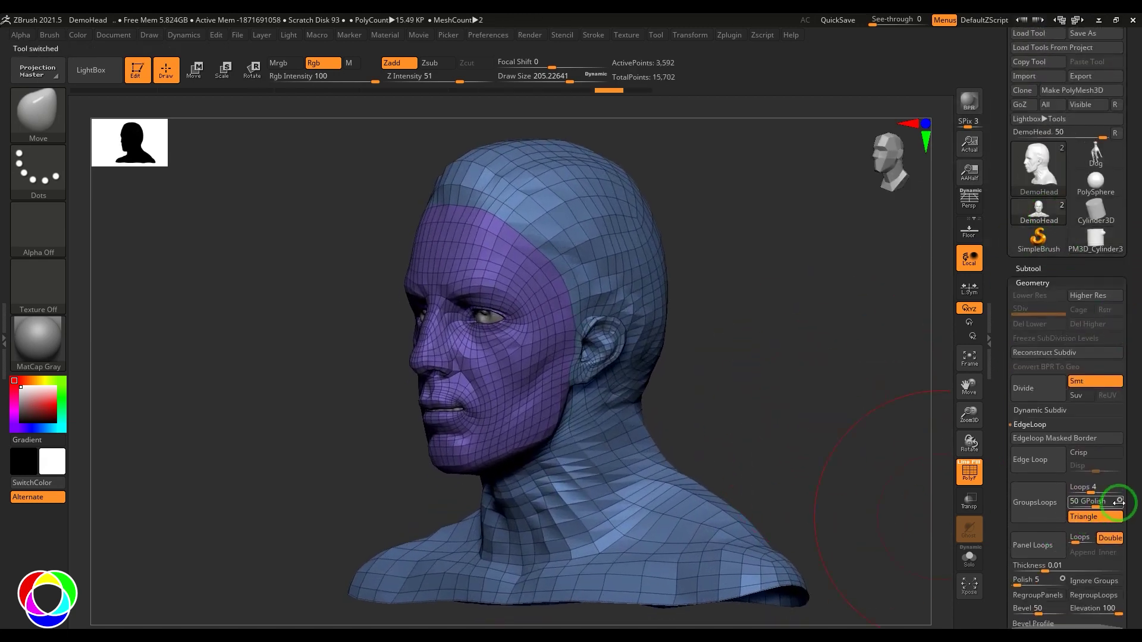
scroll(1118, 502, "down", 5)
left_click(1040, 474)
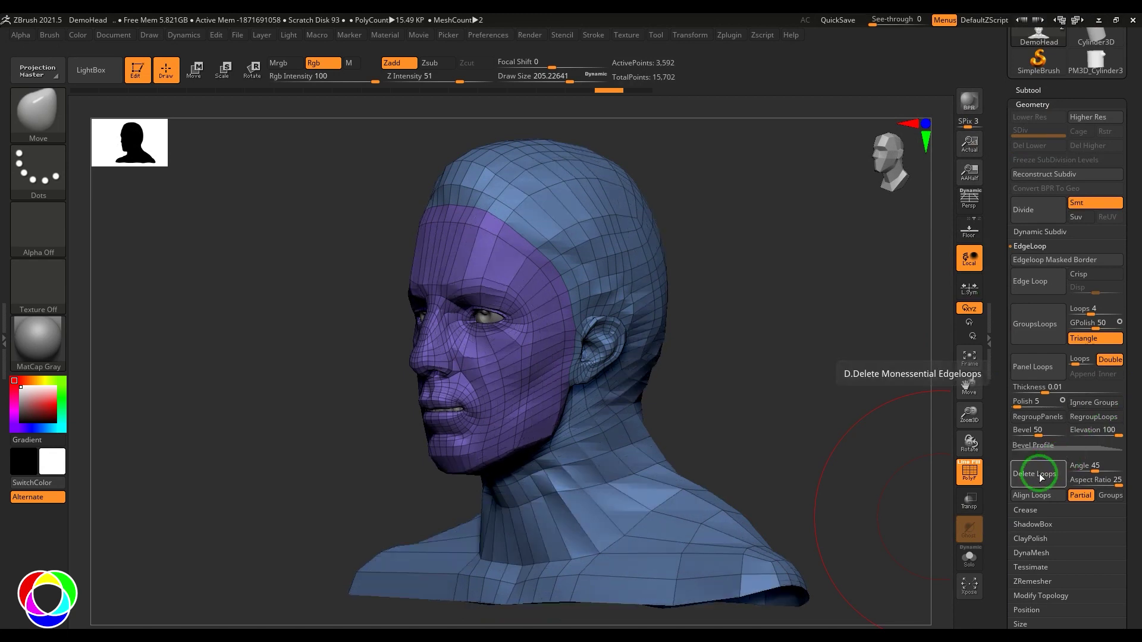
mouse_move(833, 438)
left_mouse_down("alt")
mouse_move(836, 394)
mouse_move(828, 449)
left_mouse_up("alt")
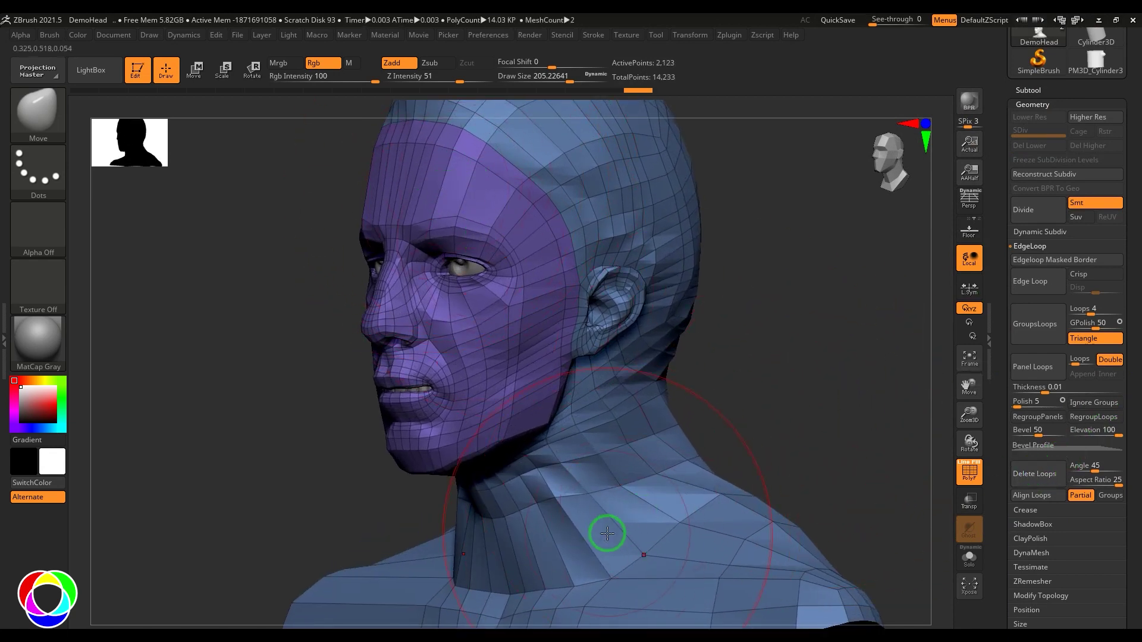
key("ctrl+z")
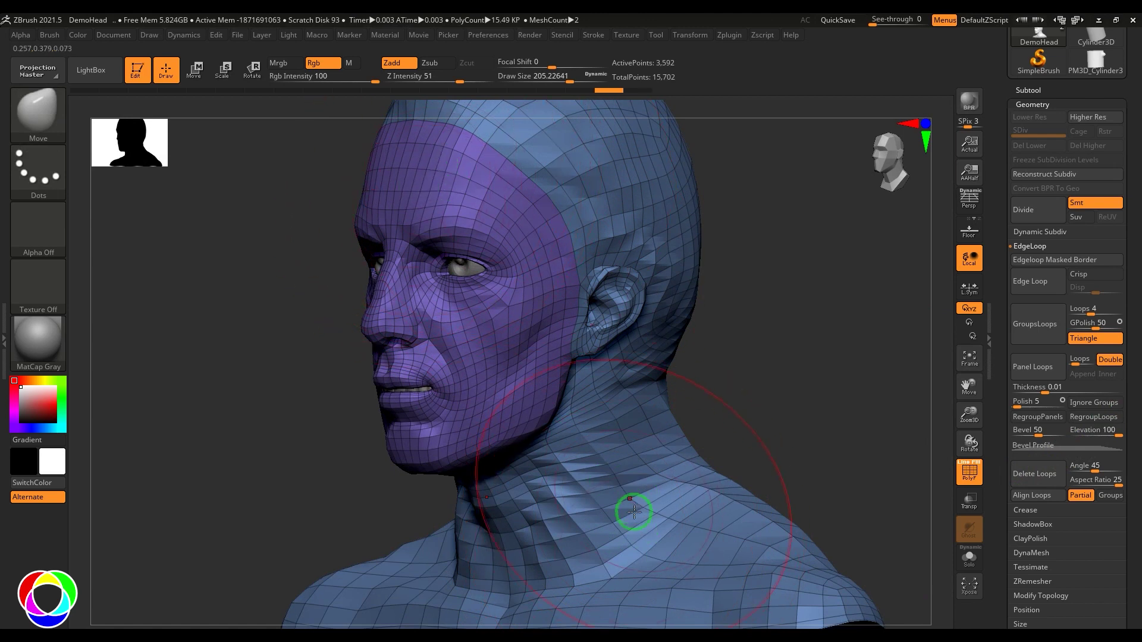
left_click(1039, 474)
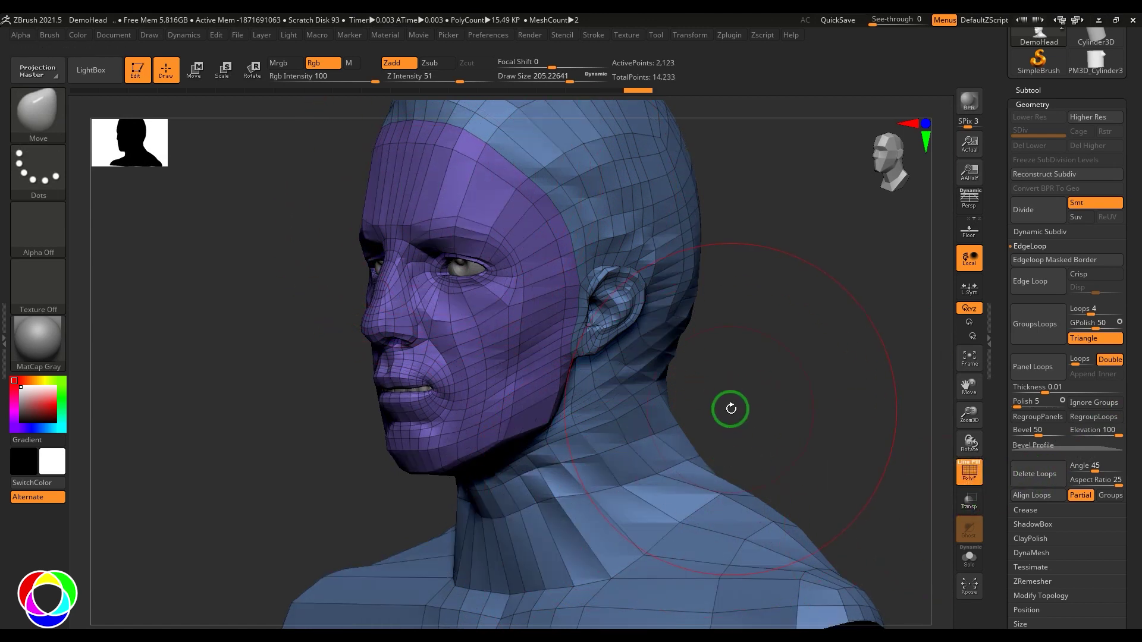
key("ctrl+z")
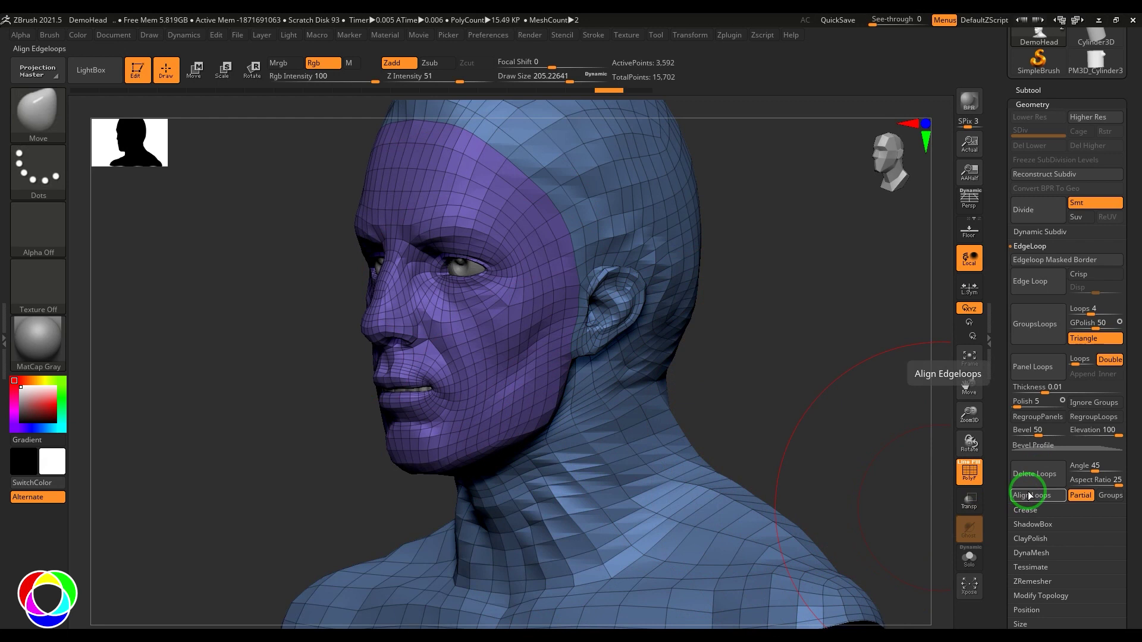
Align the head's edge loops with Partial enabled, undo it, try Delete Loops for comparison and undo that, and align the loops again.
left_click(1029, 496)
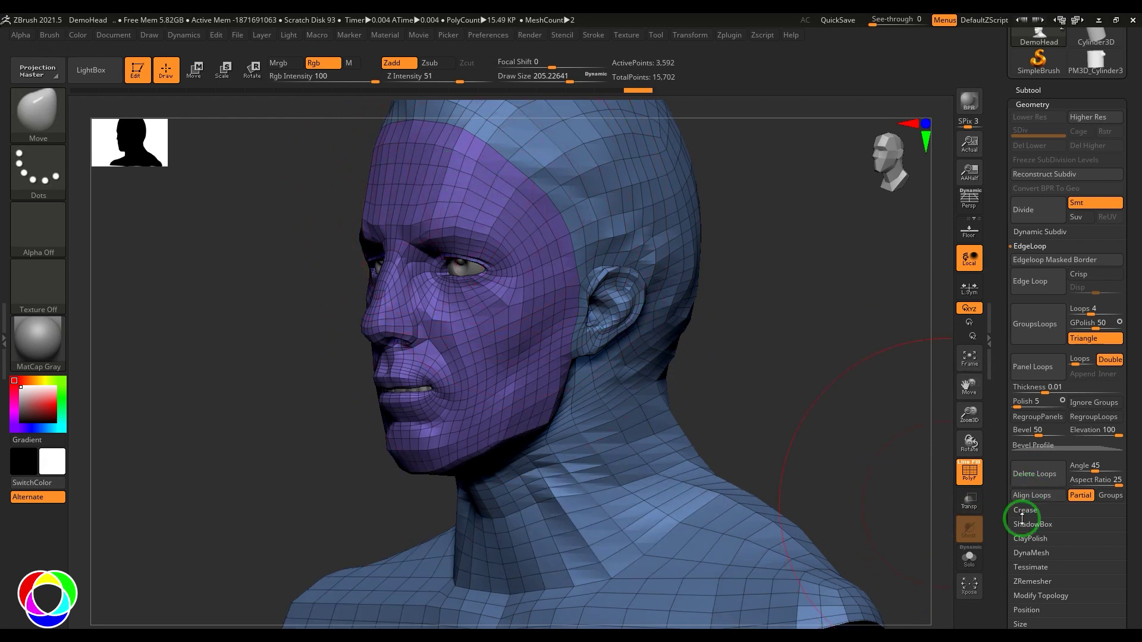
key("ctrl+z")
left_click(1048, 480)
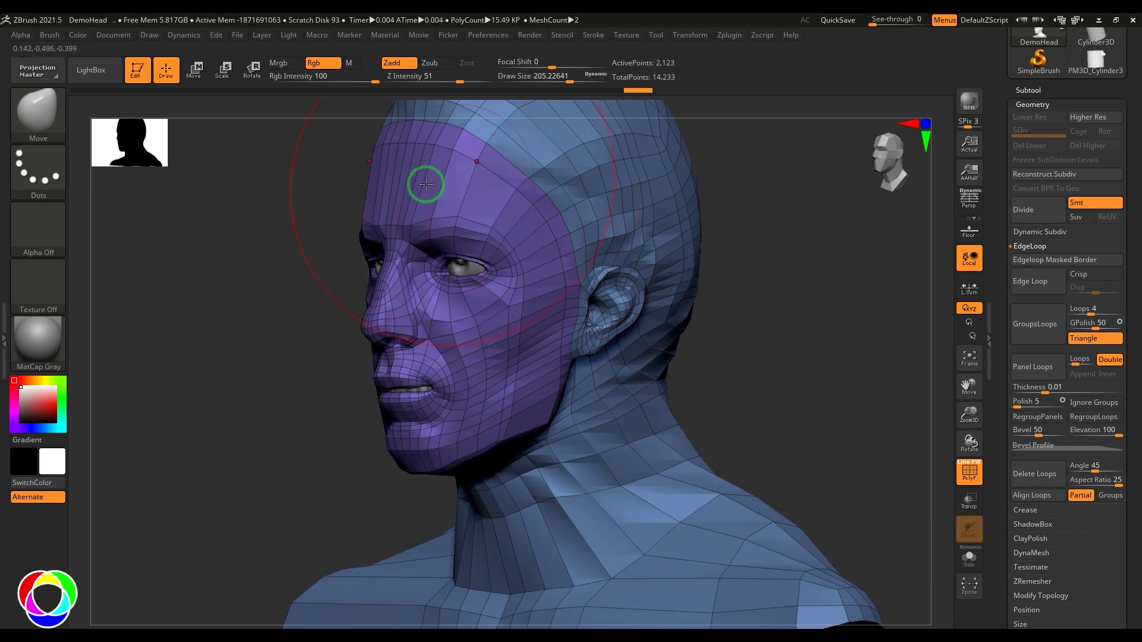
key("ctrl+z")
left_click(1031, 495)
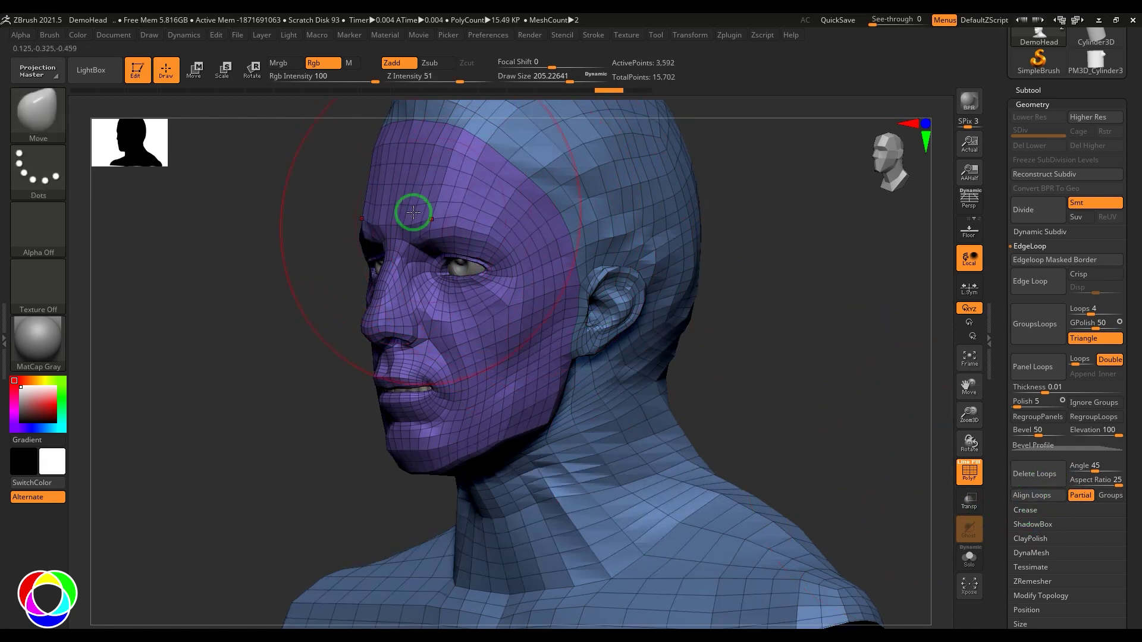
mouse_move(766, 337)
left_mouse_down()
mouse_move(823, 354)
mouse_move(768, 340)
left_mouse_up()
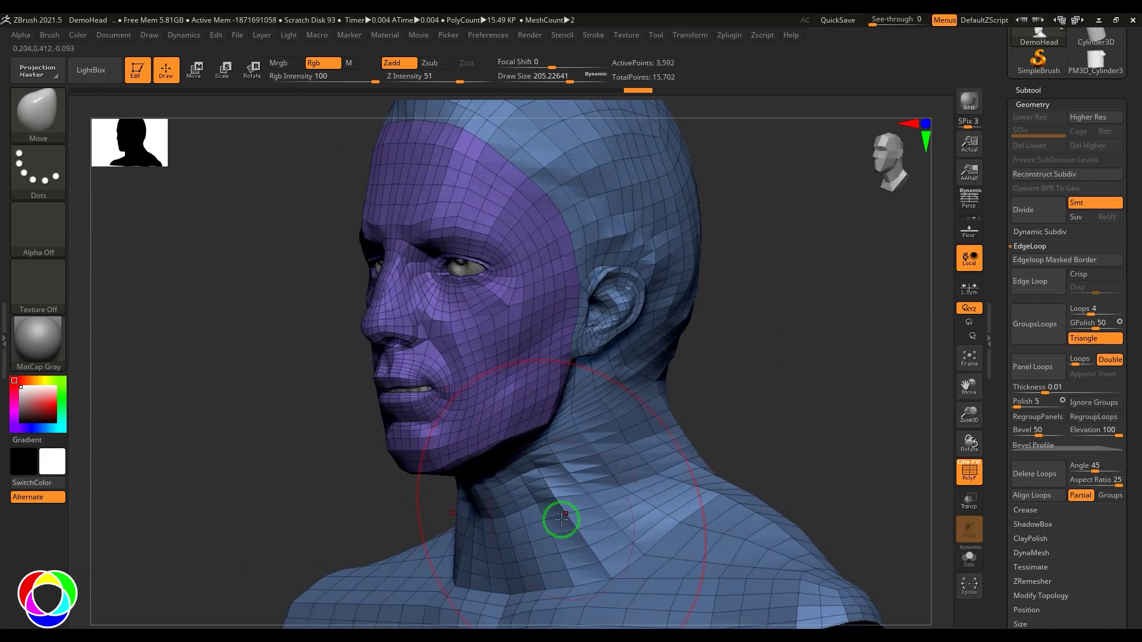
Enable the Groups option for edge loops, delete the nonessential loops on the head, and undo the deletion.
mouse_move(688, 438)
left_mouse_down("shift")
mouse_move(779, 389)
mouse_move(762, 408)
mouse_move(778, 430)
left_mouse_up("shift")
left_click(1111, 496)
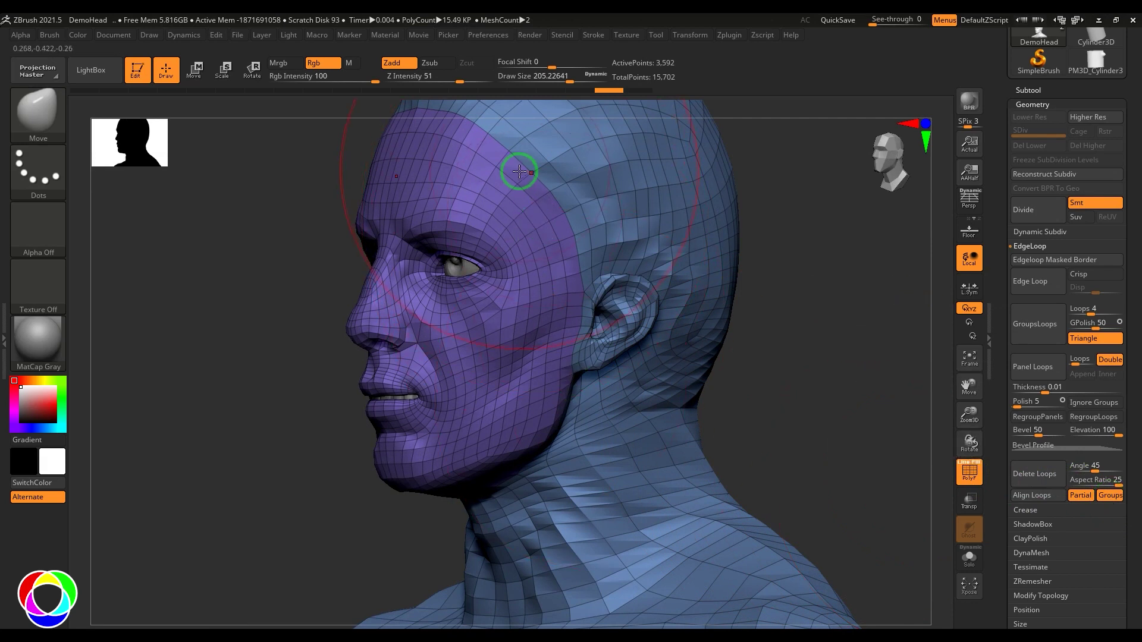
left_click(1027, 479)
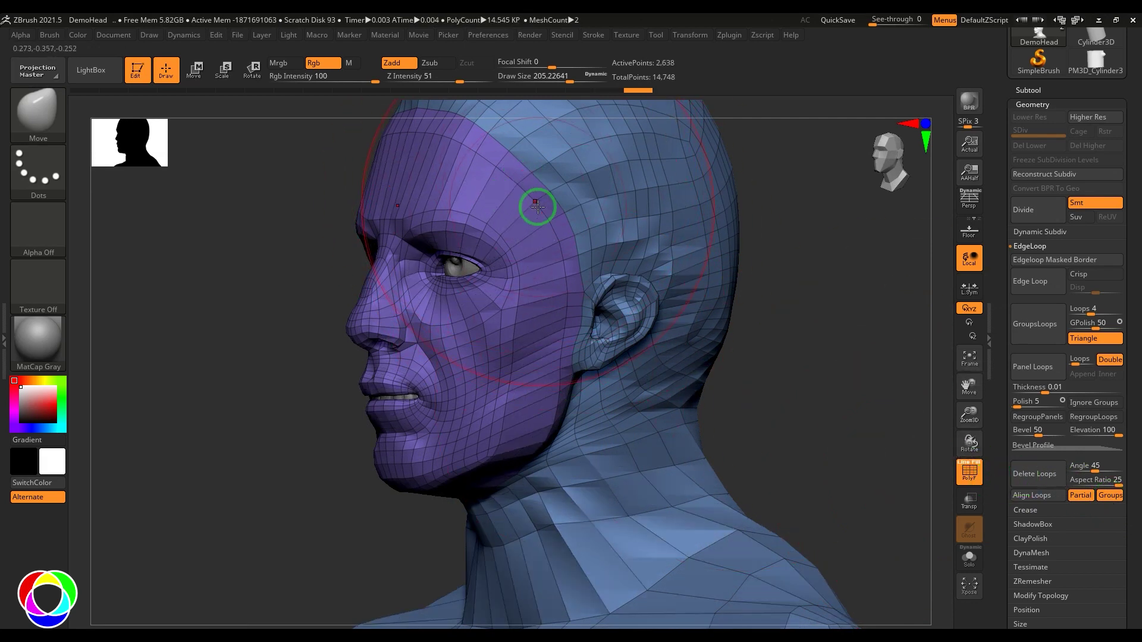
key("ctrl+z")
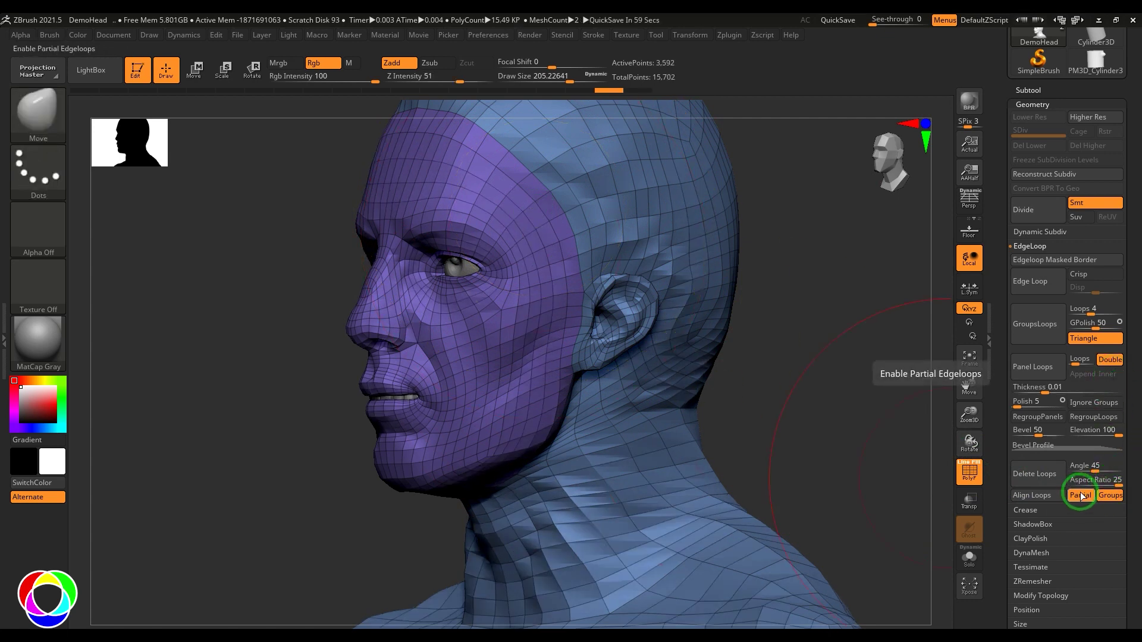
Convert the demo head to a DynaMesh at Resolution 128 and inspect the new topology around the face and ear.
left_click_drag(772, 377, 762, 364)
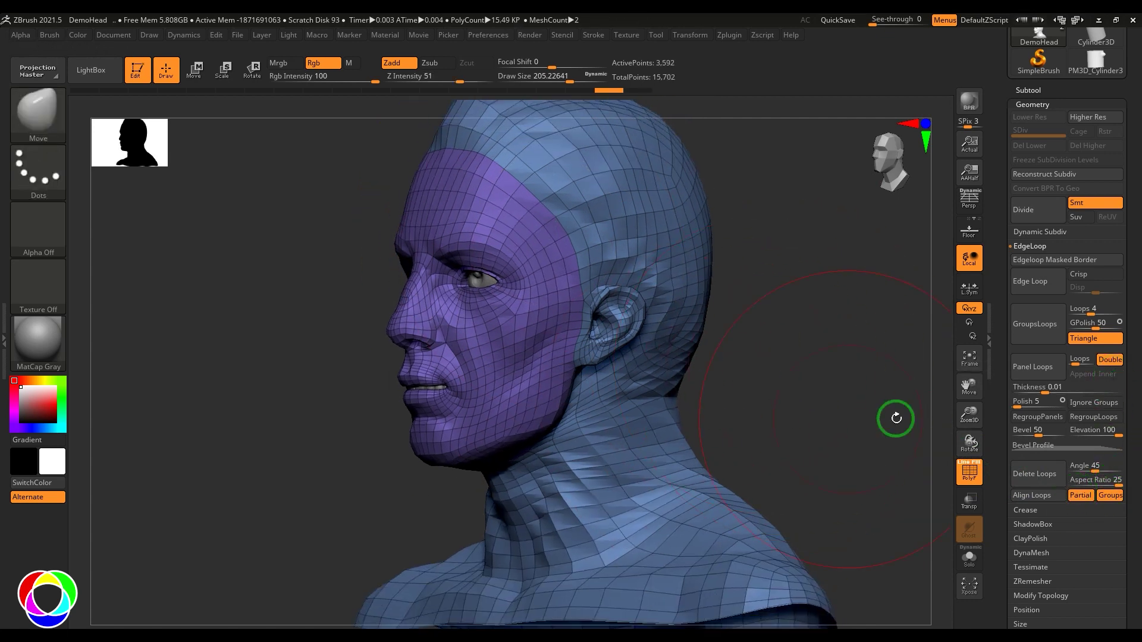
left_click(1033, 104)
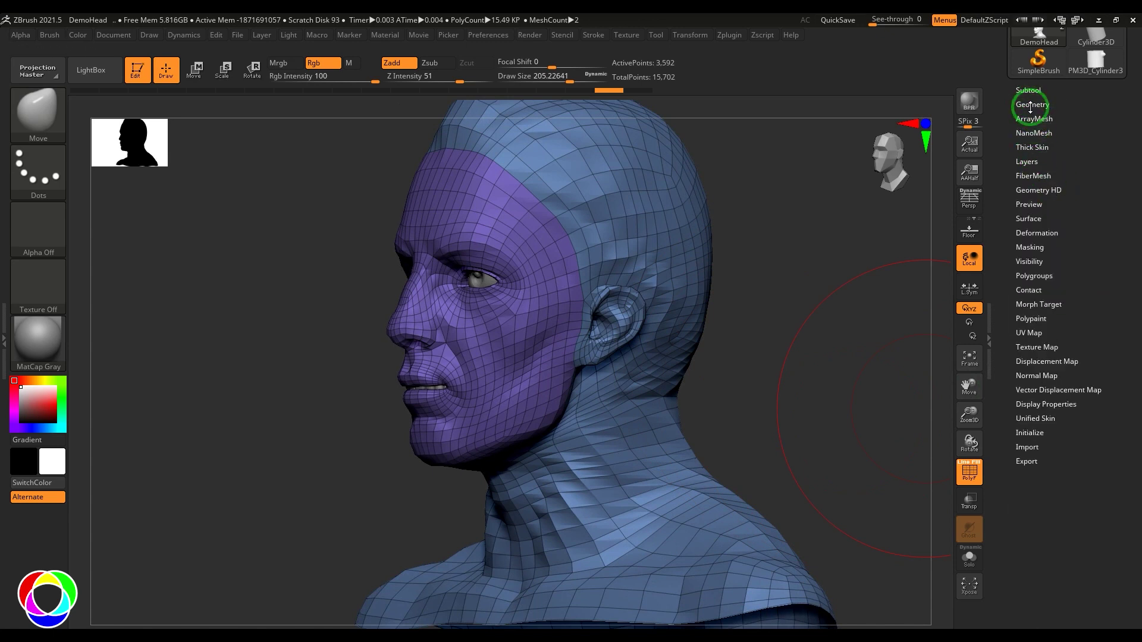
left_click(1031, 106)
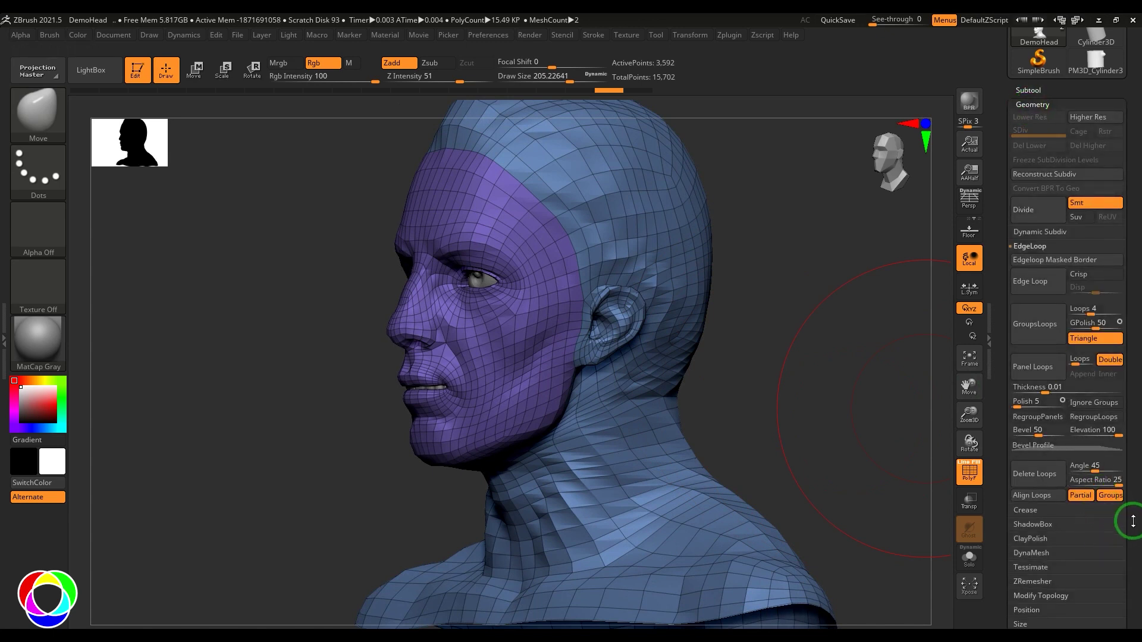
left_click_drag(1130, 523, 1122, 459)
left_click(1034, 445)
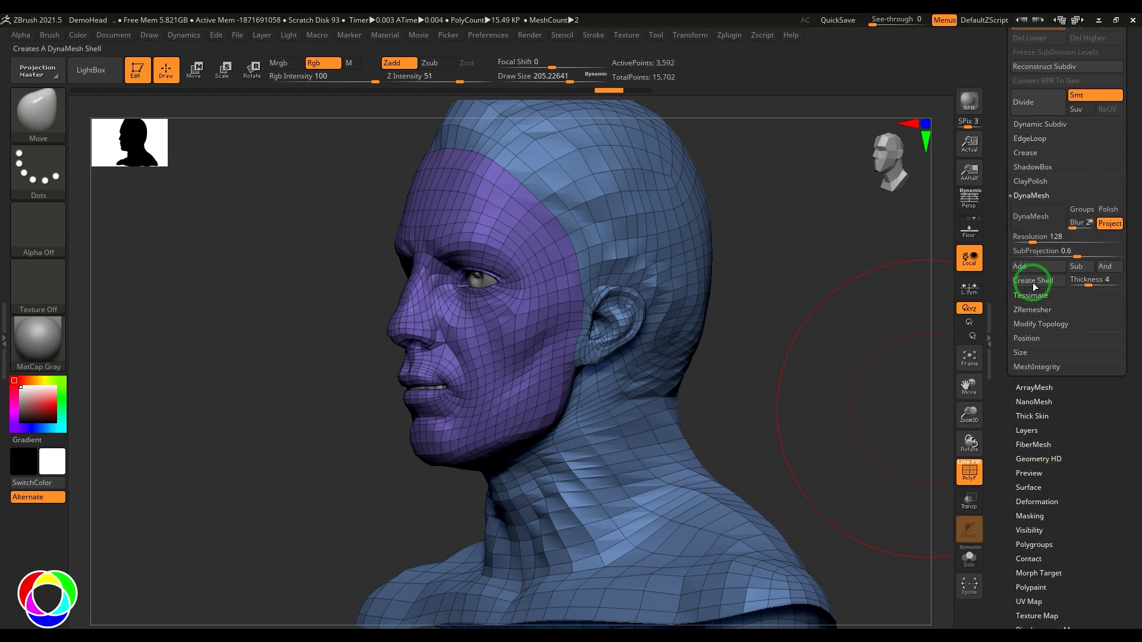
left_click(1032, 218)
left_click_drag(758, 350, 869, 457, "alt")
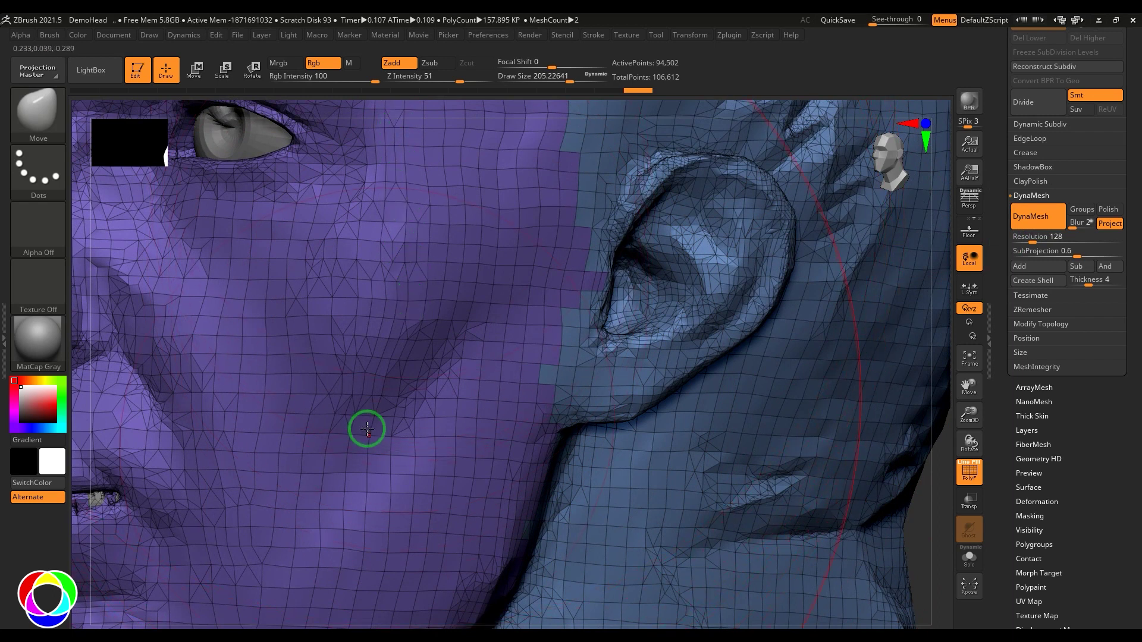
key("f")
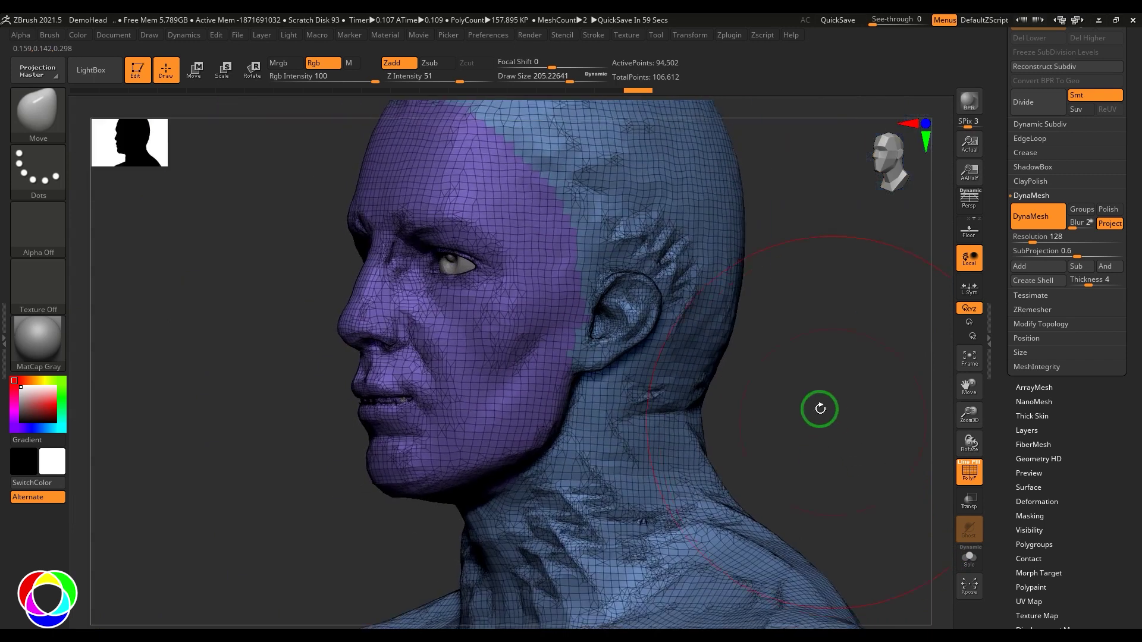
Delete the nonessential edge loops on the DynaMesh head at Angle 45 and Aspect Ratio 25, with Partial and Groups enabled, and inspect the mesh.
left_click_drag(820, 409, 1135, 374)
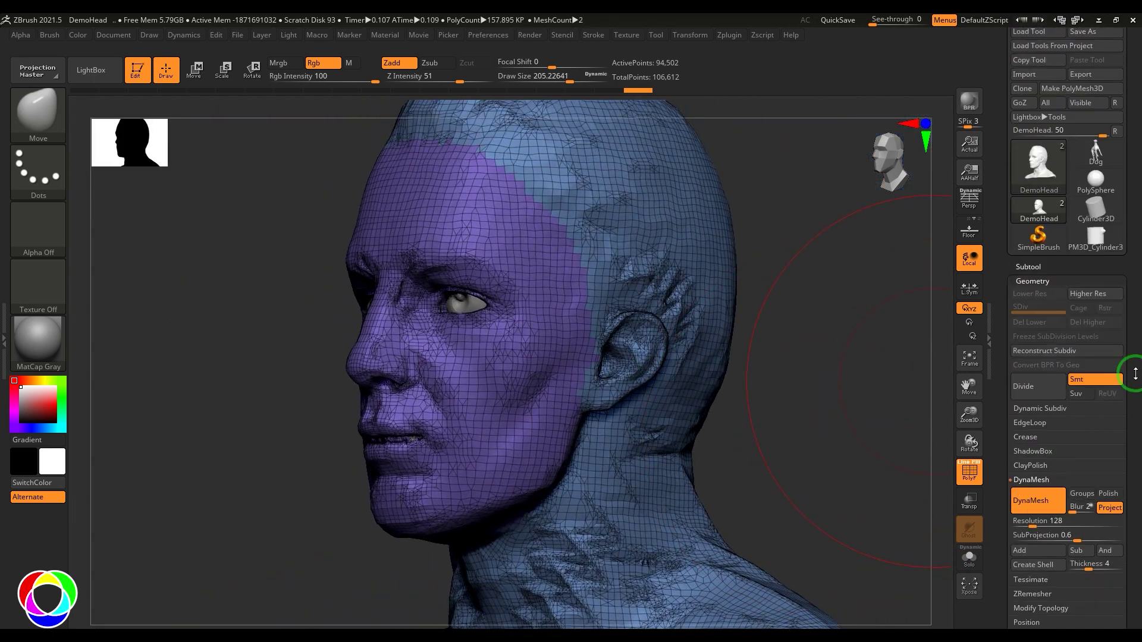
left_click(1031, 423)
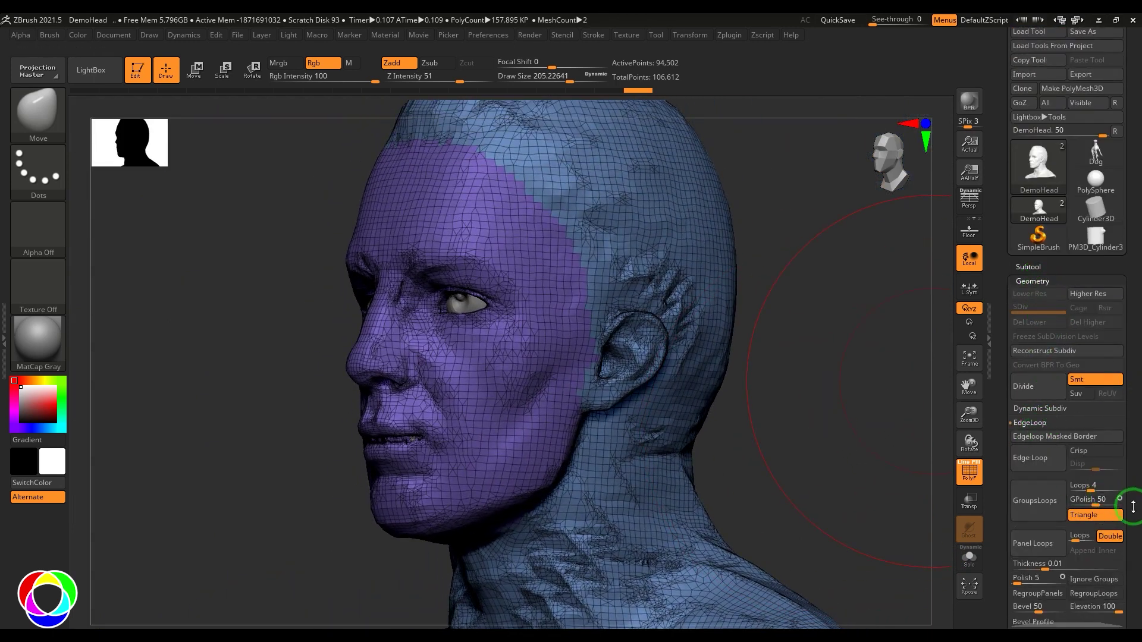
left_click_drag(1133, 506, 1130, 410)
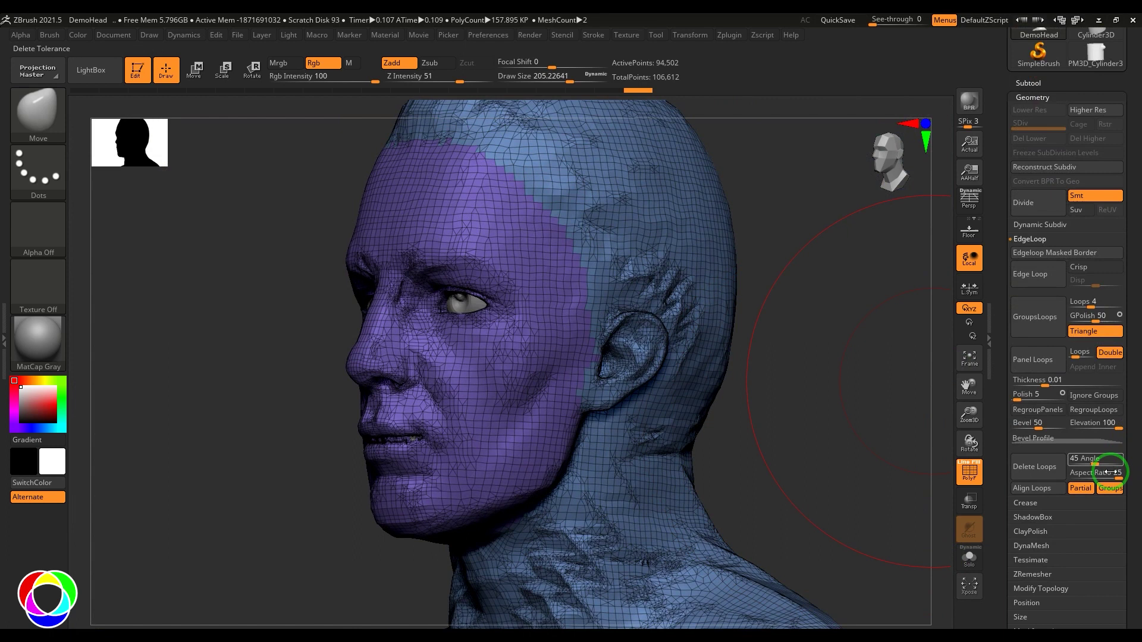
left_click(1042, 474)
left_click_drag(791, 444, 805, 452, "alt")
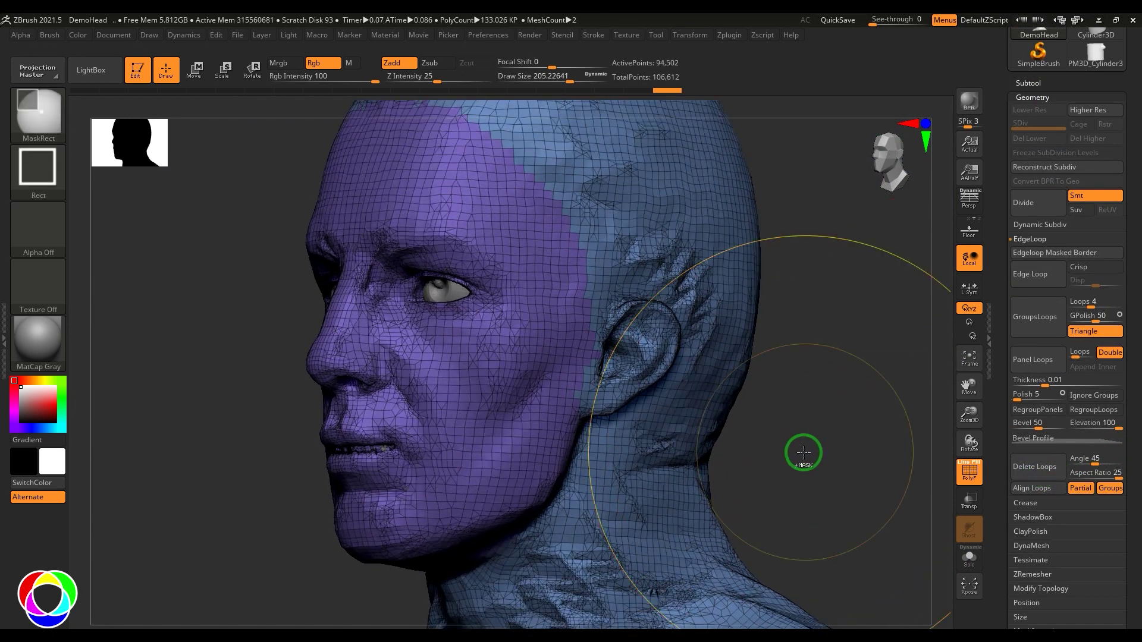